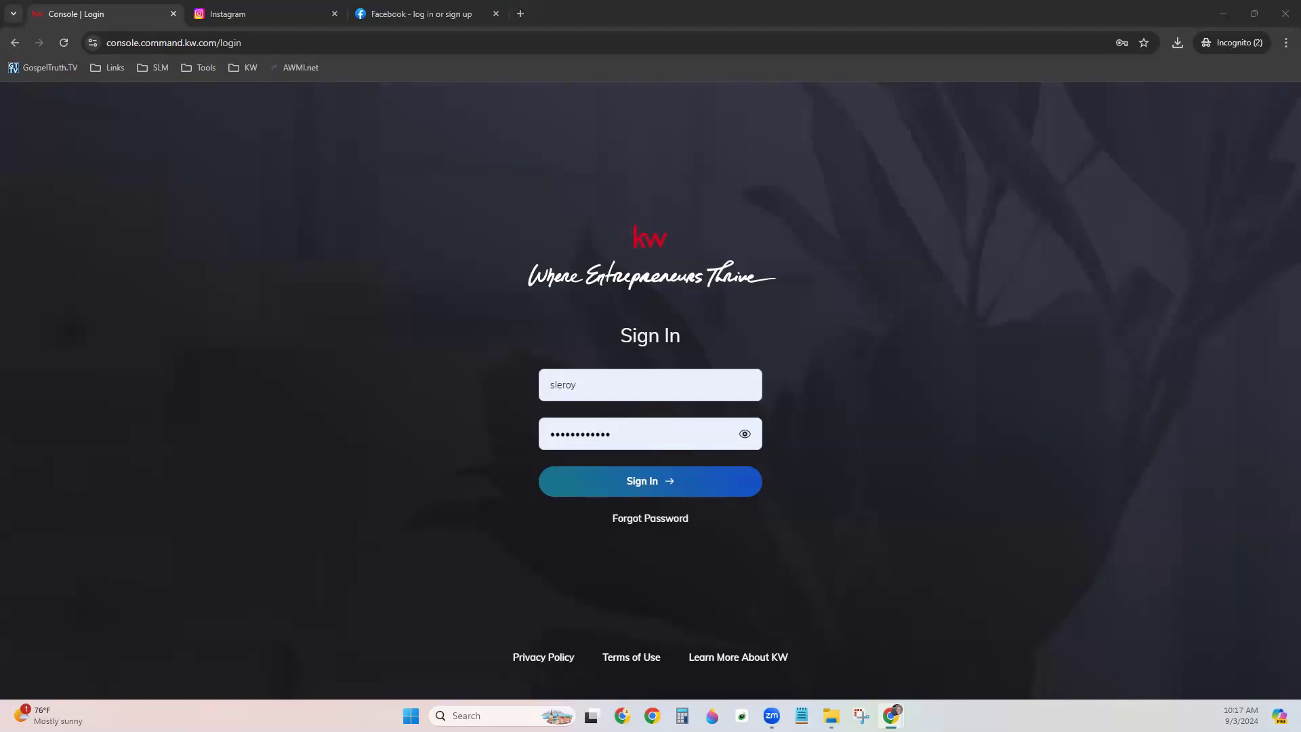
Switch to Instagram, log in with the prefilled credentials and decline saving the login info.
{"action": "left_click", "coordinate": [239, 16]}
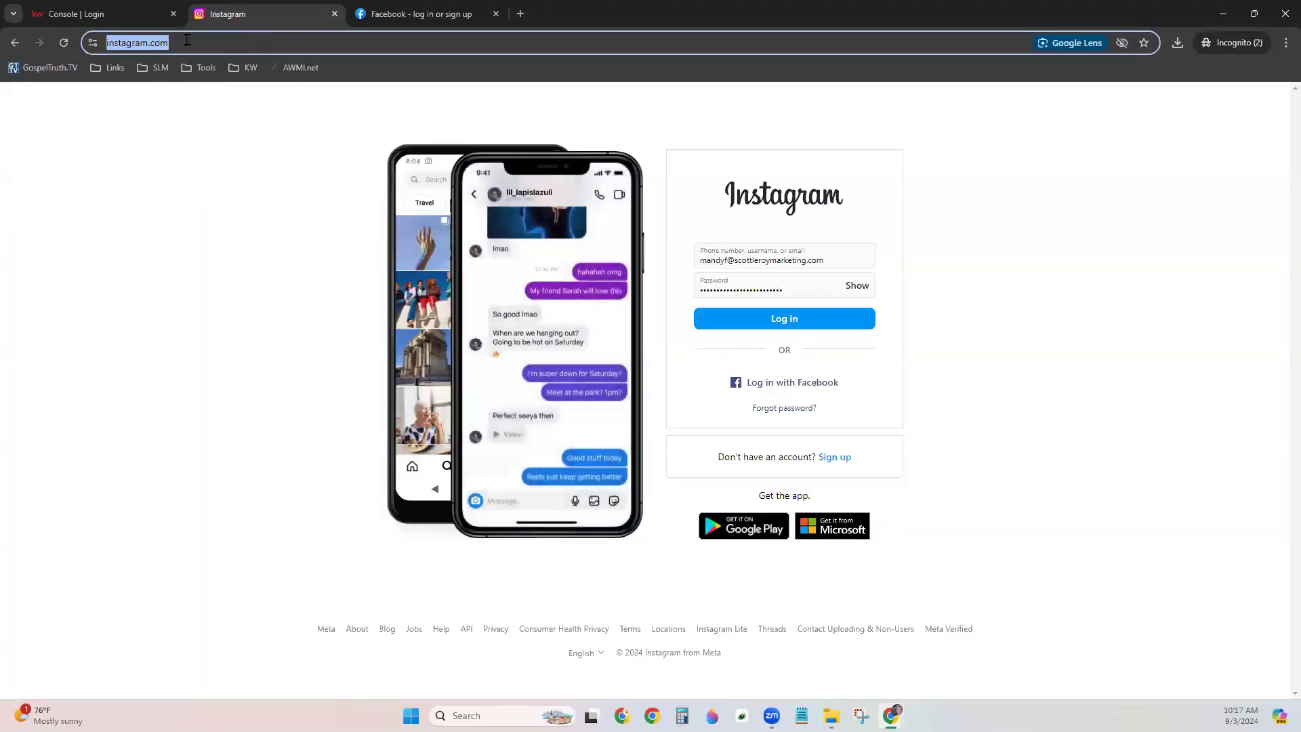
{"action": "left_click", "coordinate": [789, 317]}
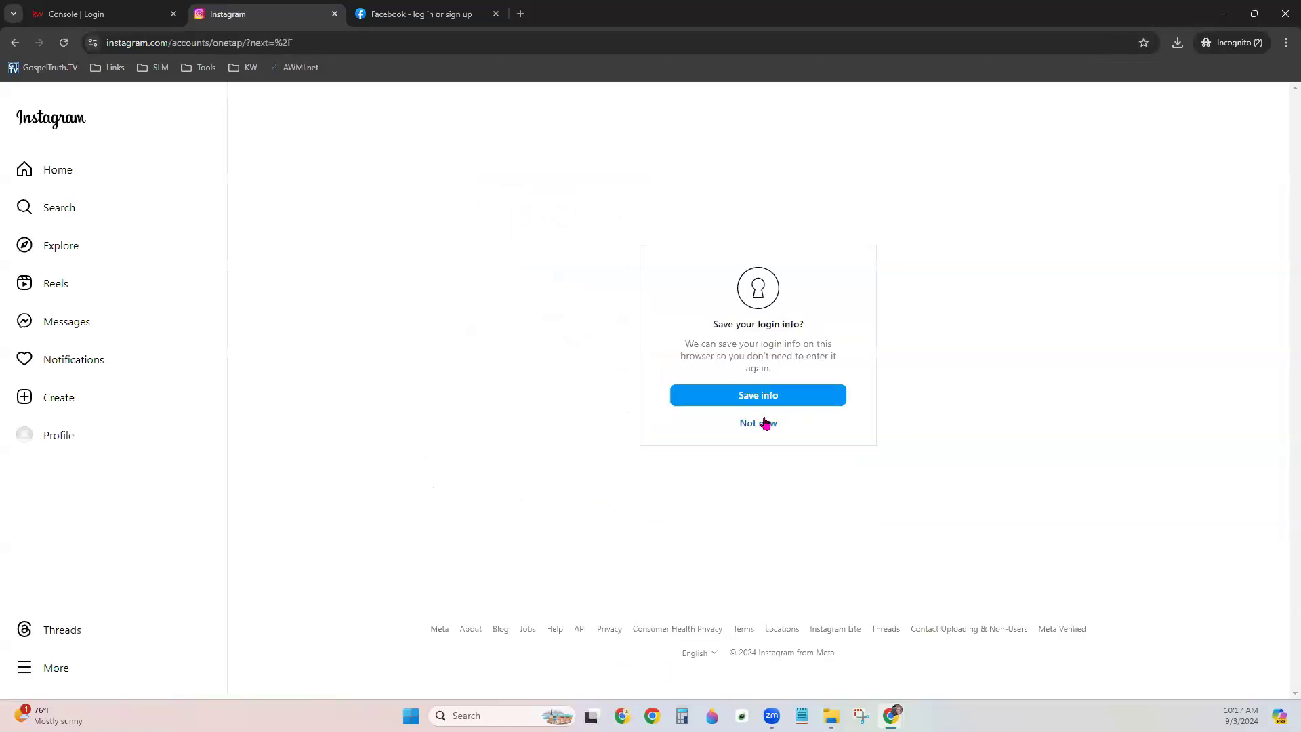
{"action": "left_click", "coordinate": [759, 422]}
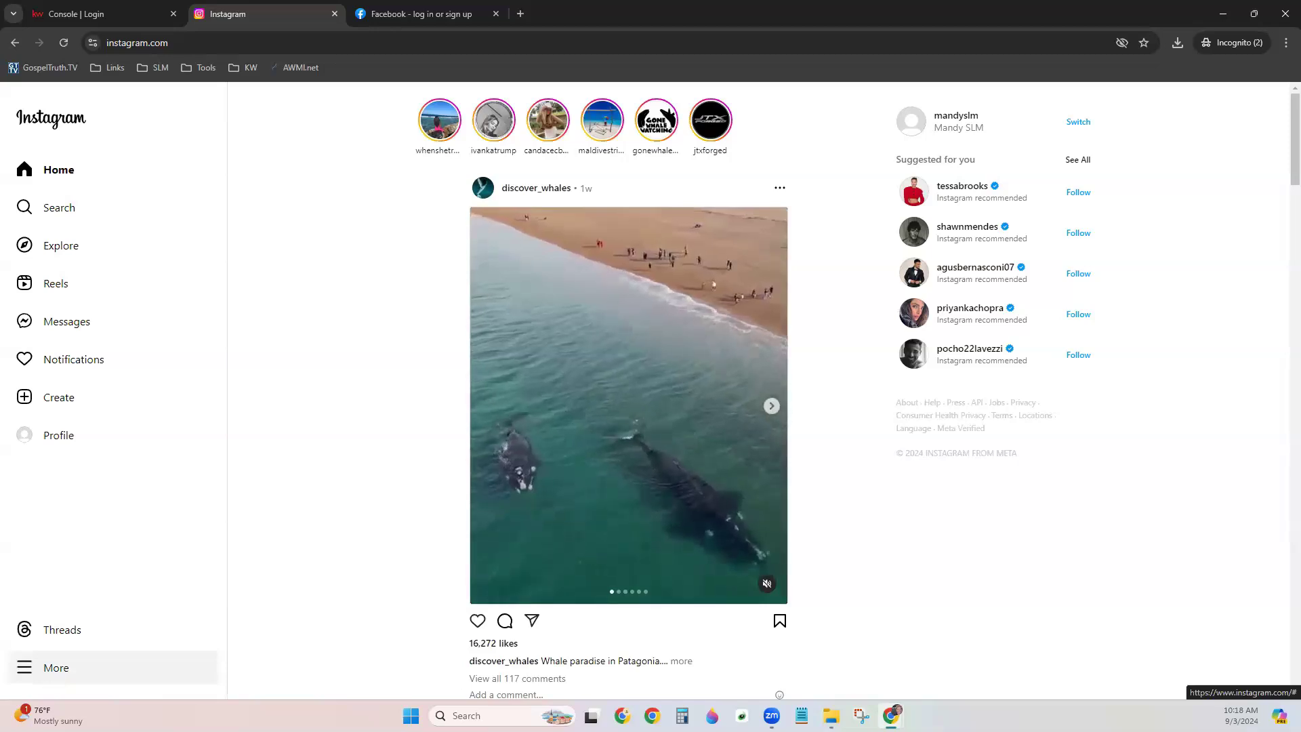
Open the Account type and tools page in the Instagram settings.
{"action": "left_click", "coordinate": [53, 680]}
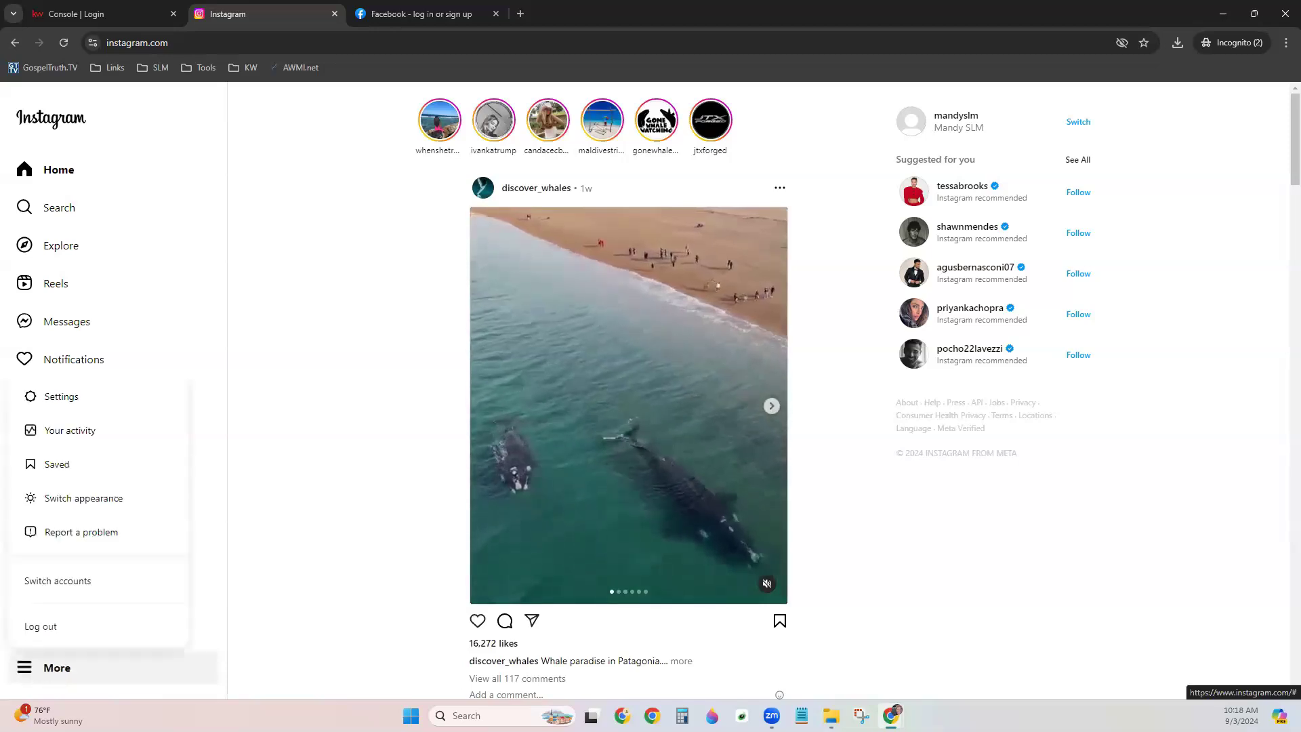
{"action": "left_click", "coordinate": [101, 407]}
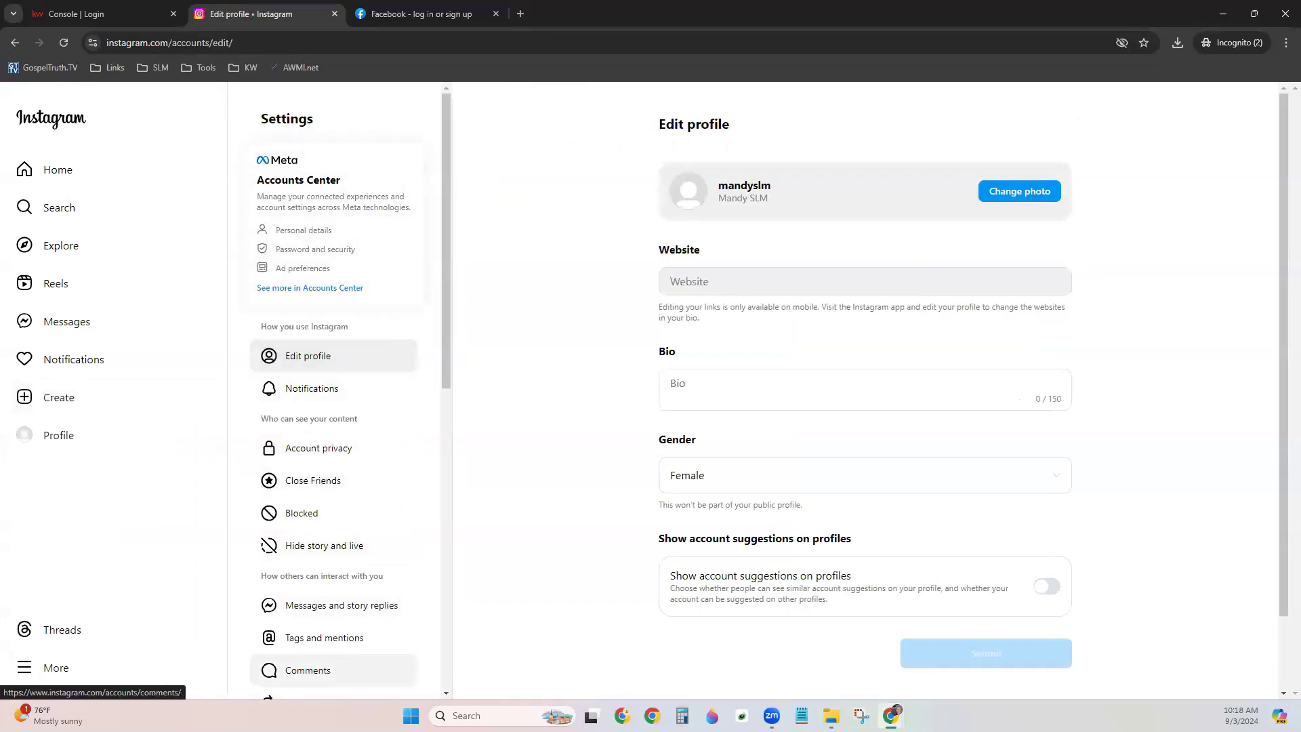
{"action": "scroll", "coordinate": [378, 610], "scroll_direction": "down", "scroll_amount": 4}
{"action": "scroll", "coordinate": [378, 617], "scroll_direction": "down", "scroll_amount": 5}
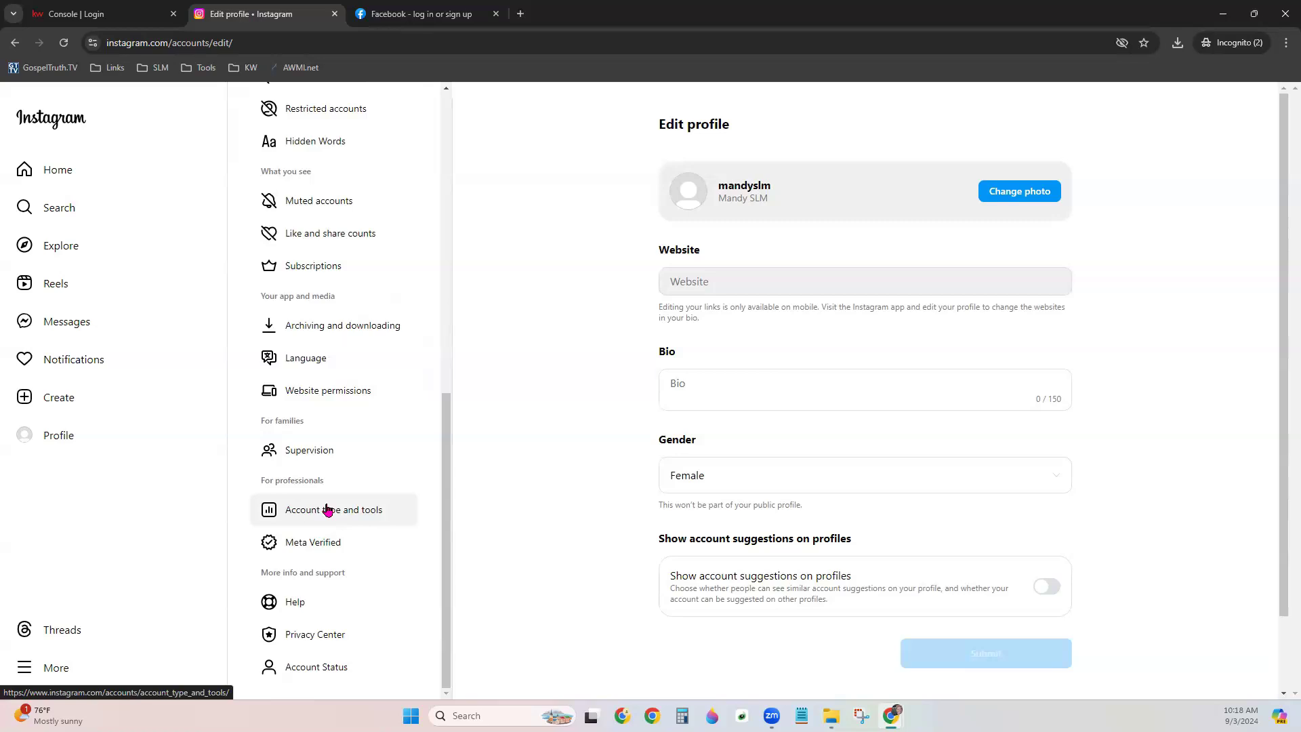
{"action": "left_click", "coordinate": [328, 509]}
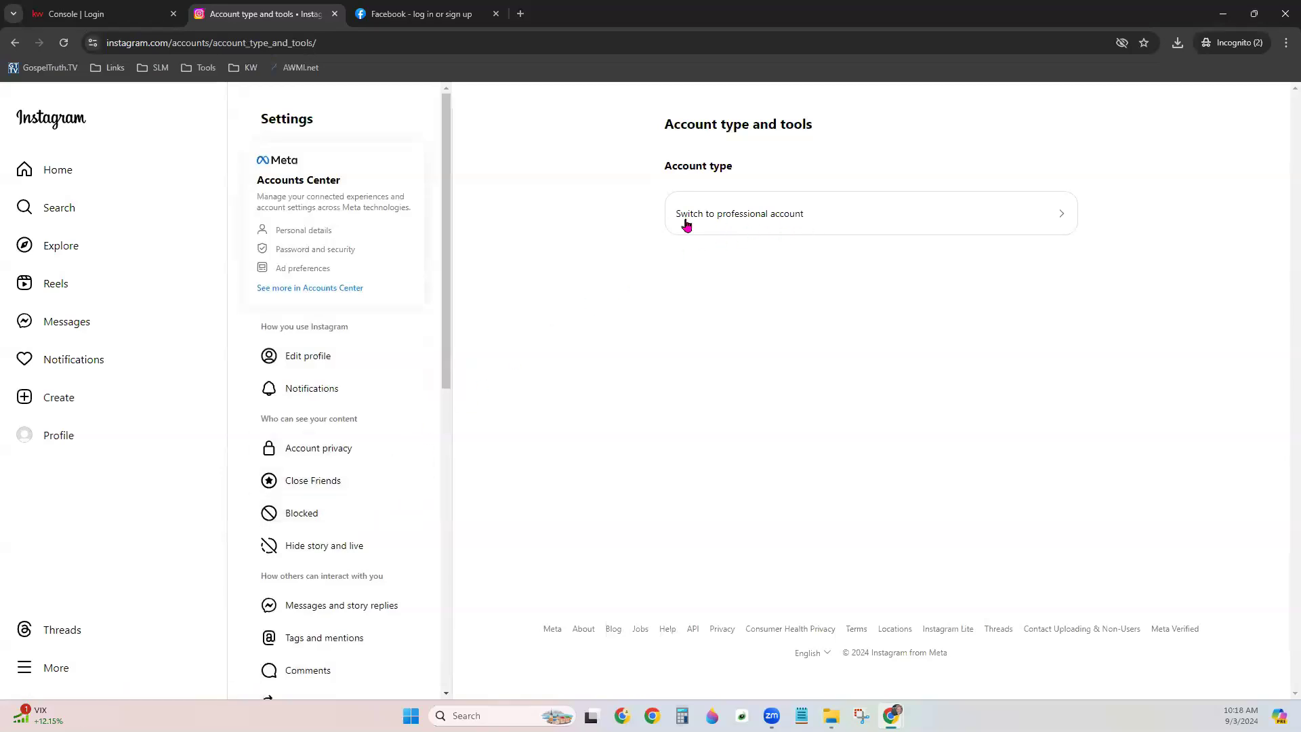
Start switching to a professional account and choose Business as the account type.
{"action": "left_click", "coordinate": [791, 222]}
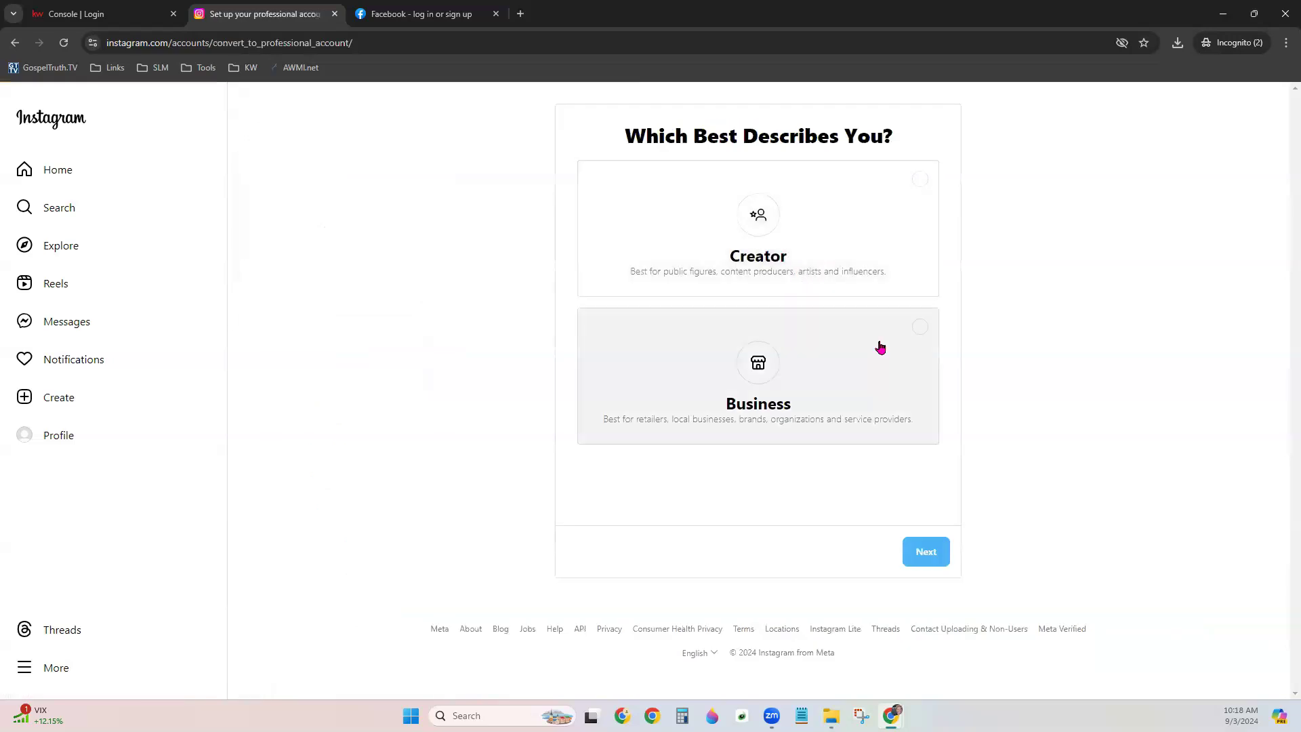
{"action": "left_click", "coordinate": [929, 331]}
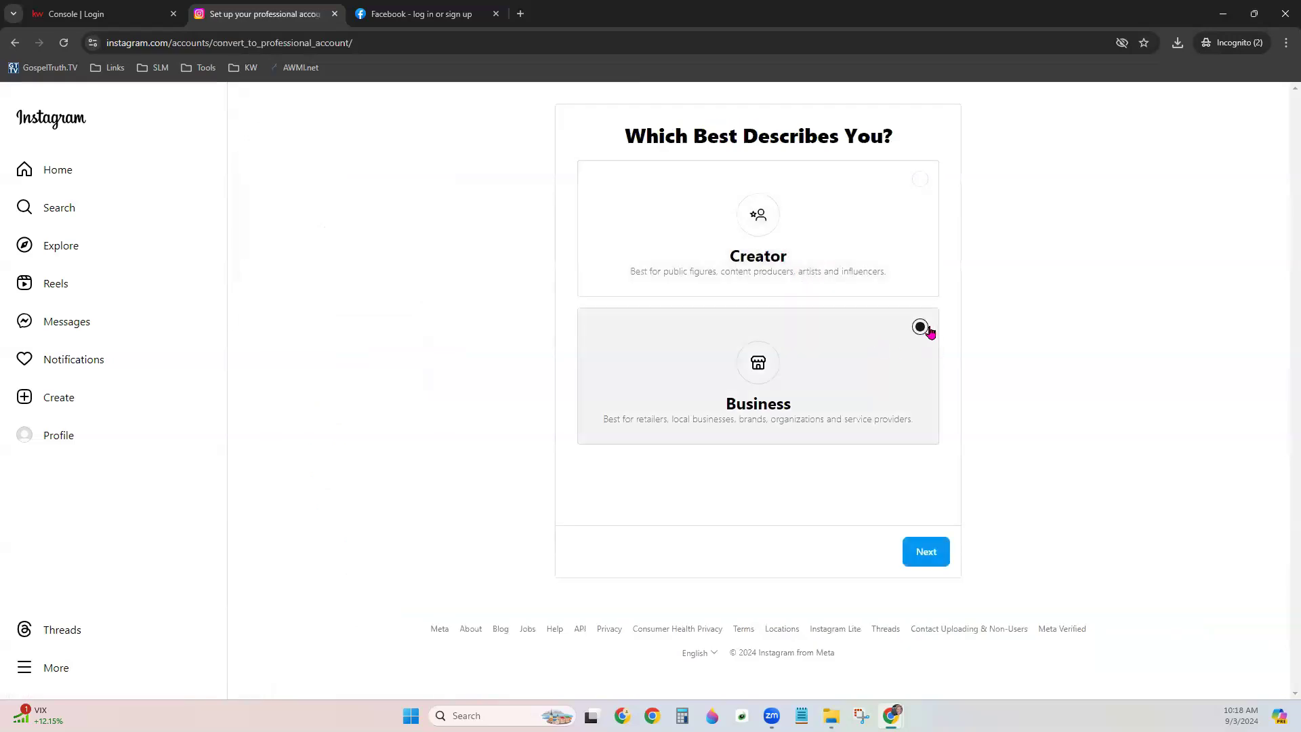
{"action": "left_click", "coordinate": [928, 553]}
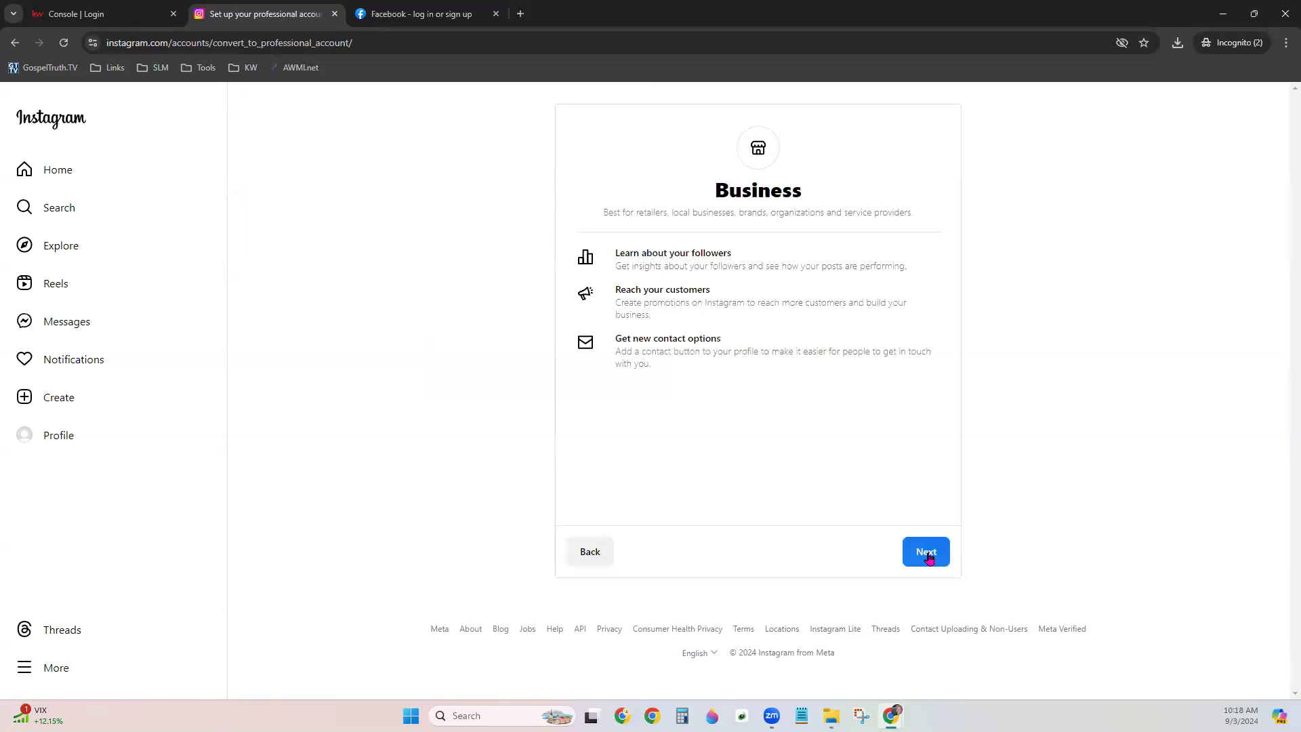
{"action": "left_click", "coordinate": [929, 555]}
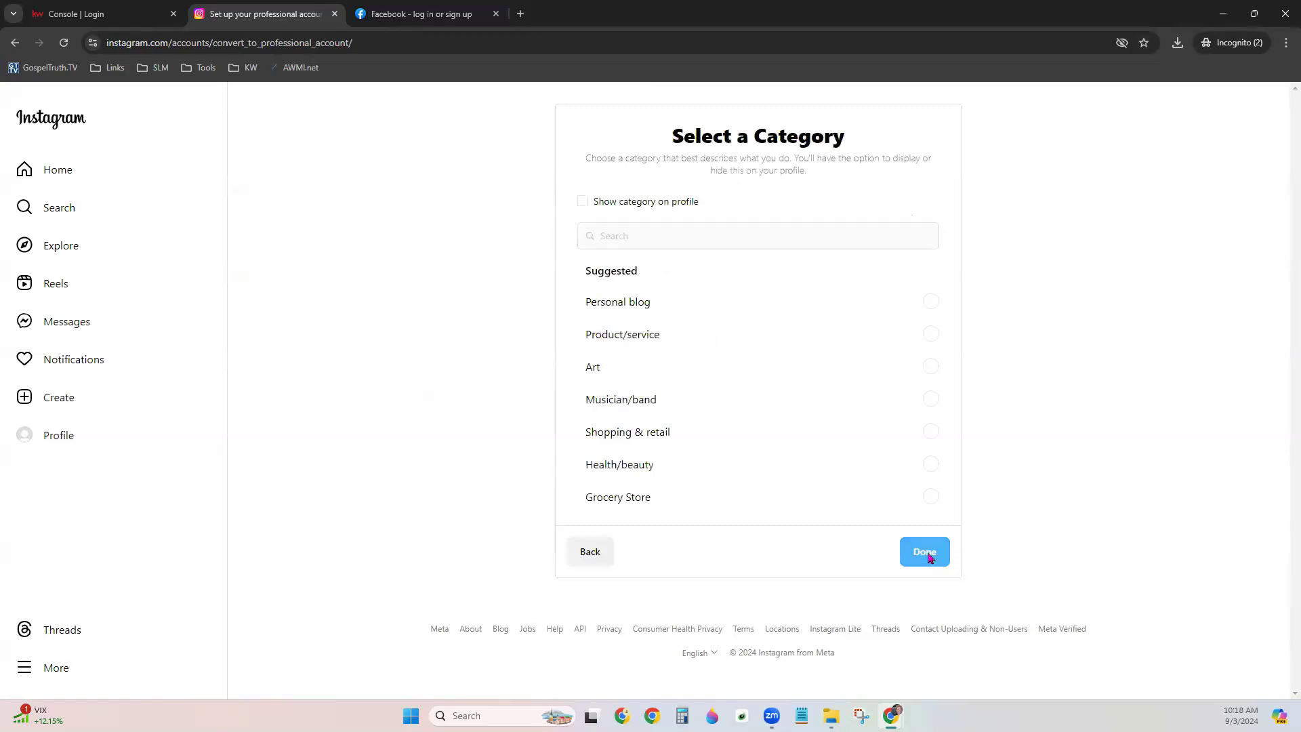
Set the business category to Real Estate Agent and finish the account conversion without using the contact info.
{"action": "left_click", "coordinate": [698, 241]}
{"action": "type", "text": "real estat"}
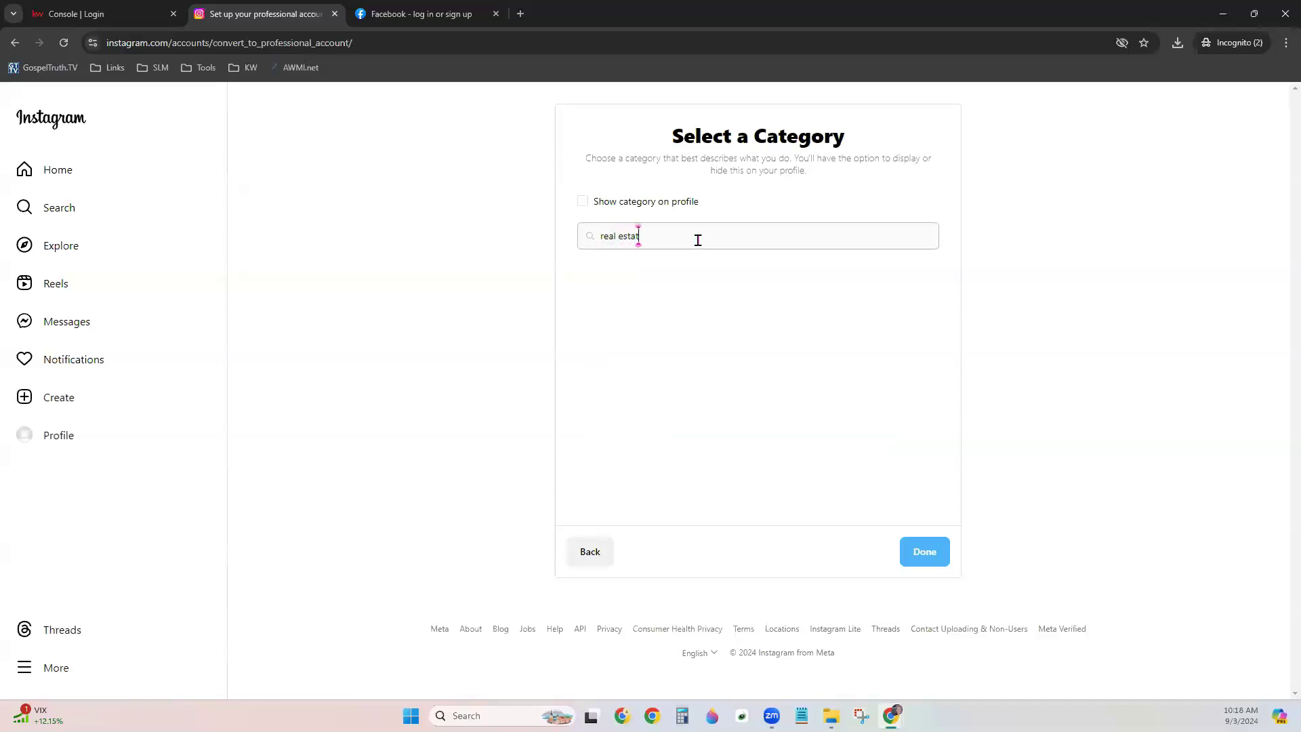
{"action": "type", "text": "e"}
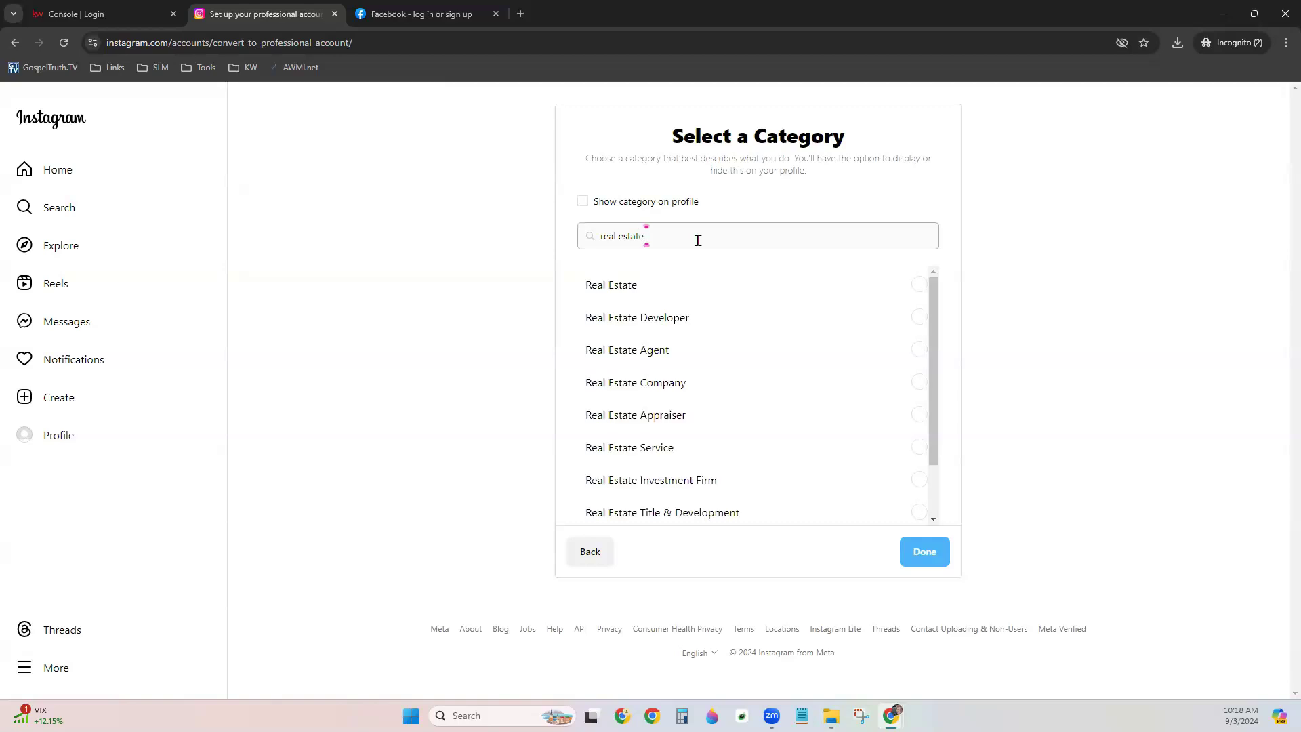
{"action": "left_click", "coordinate": [920, 355]}
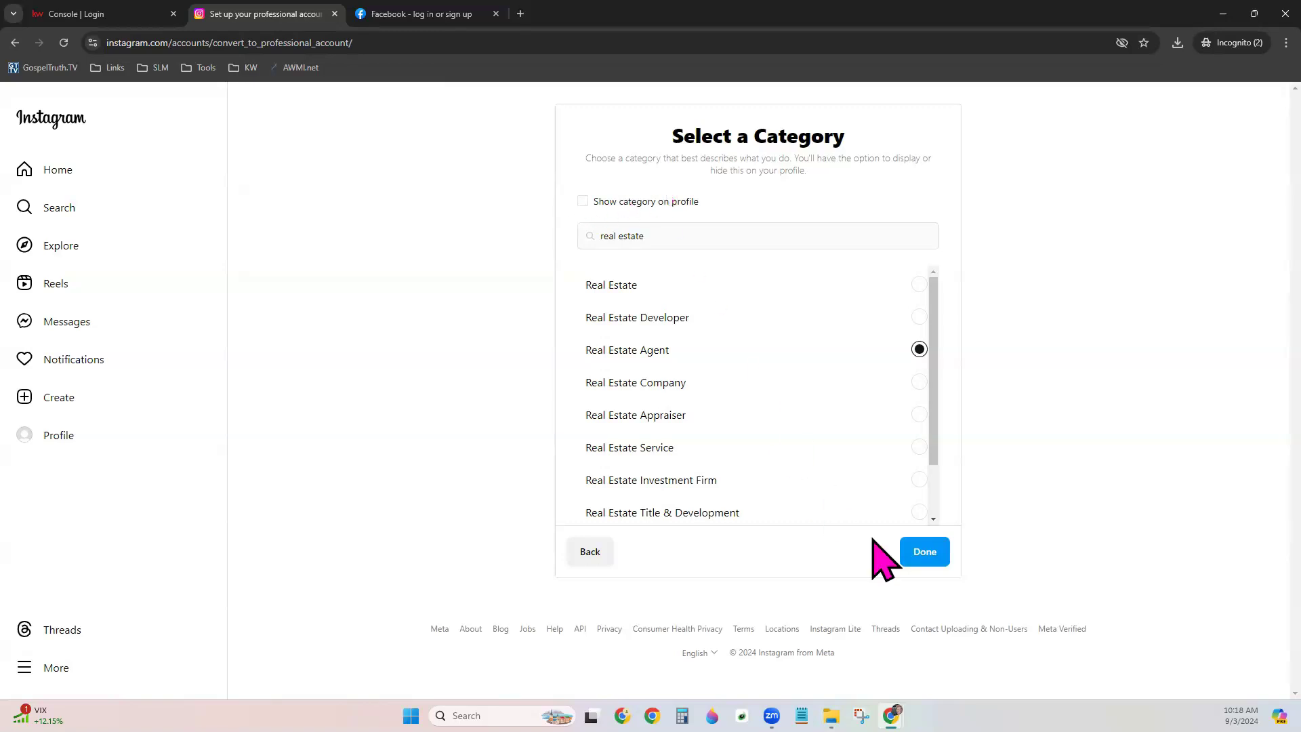
{"action": "left_click", "coordinate": [924, 557]}
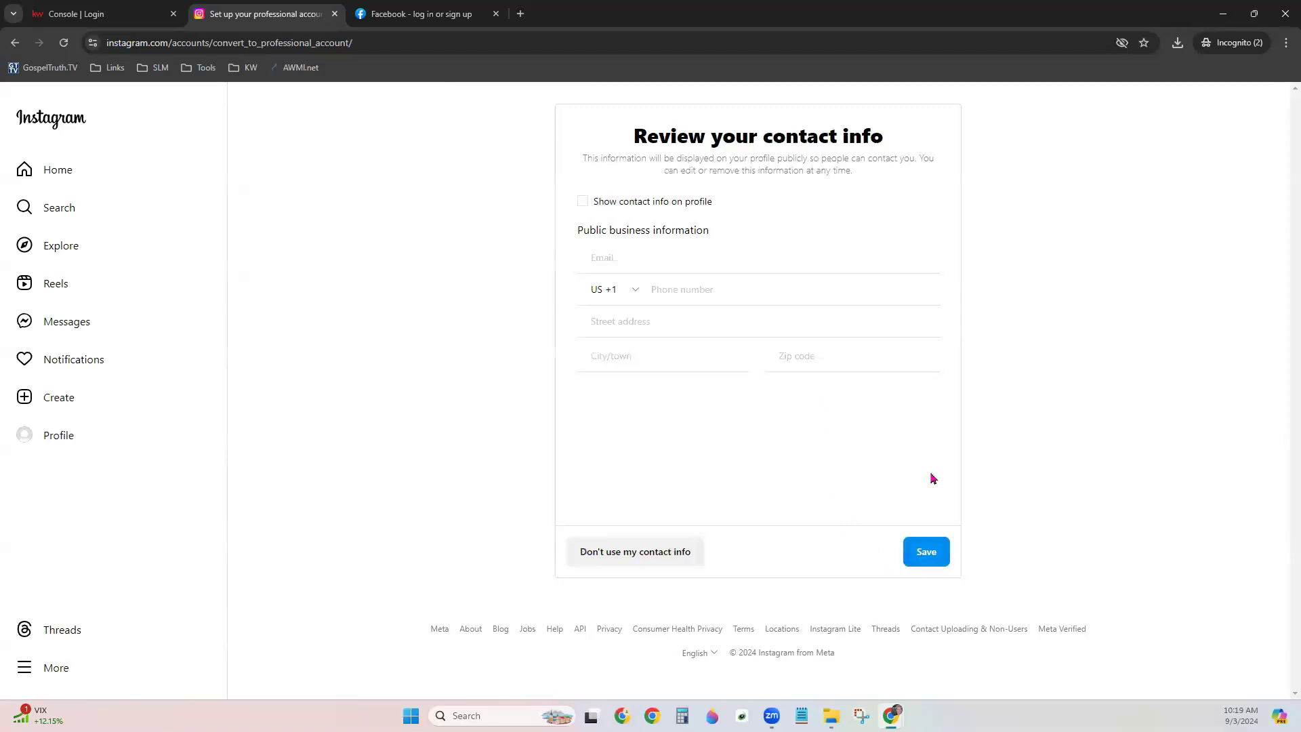
{"action": "left_click", "coordinate": [630, 559]}
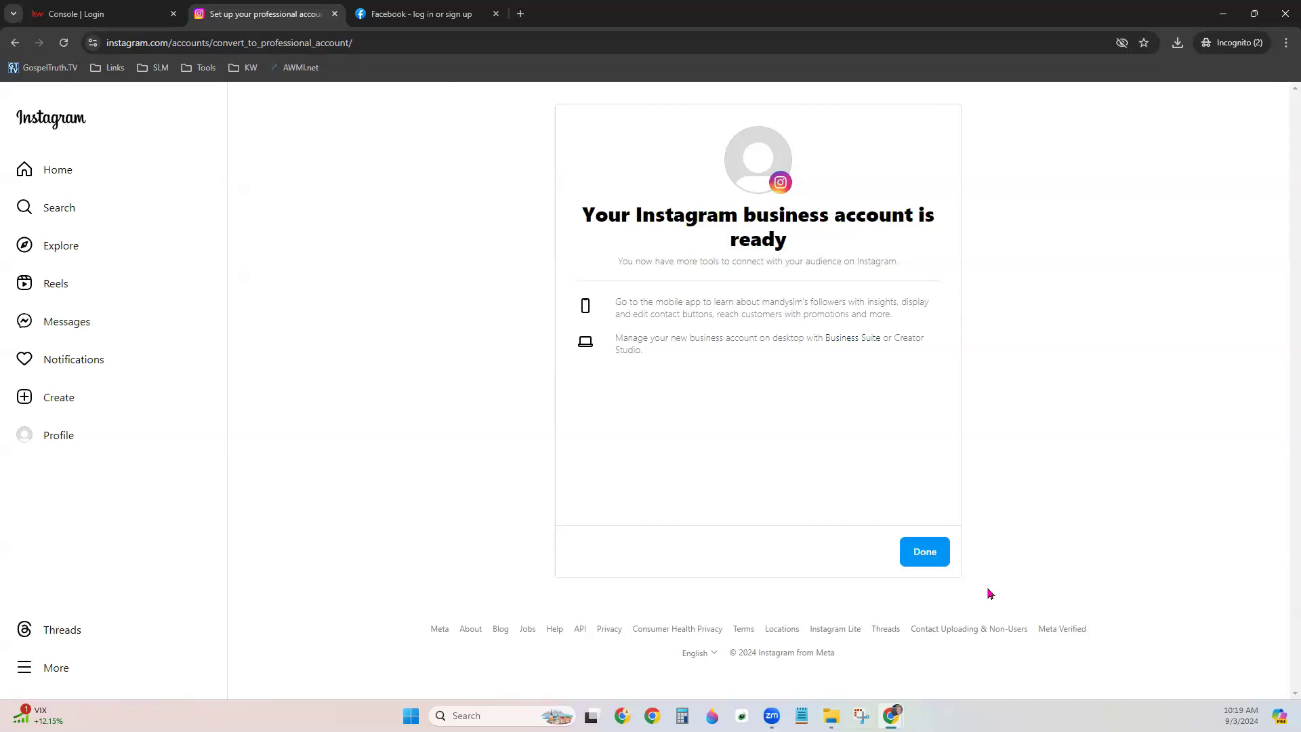
{"action": "left_click", "coordinate": [933, 561]}
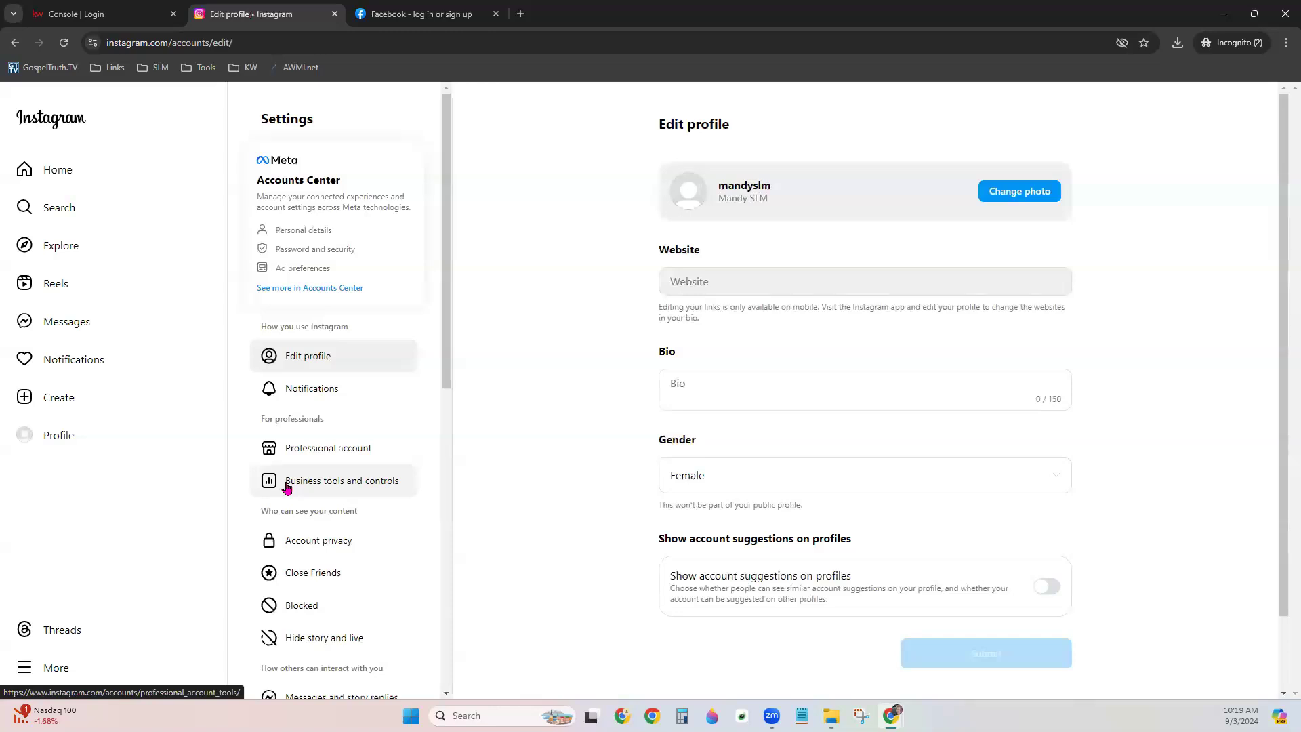
Switch to Facebook and log in with the prefilled credentials.
{"action": "left_click", "coordinate": [432, 8]}
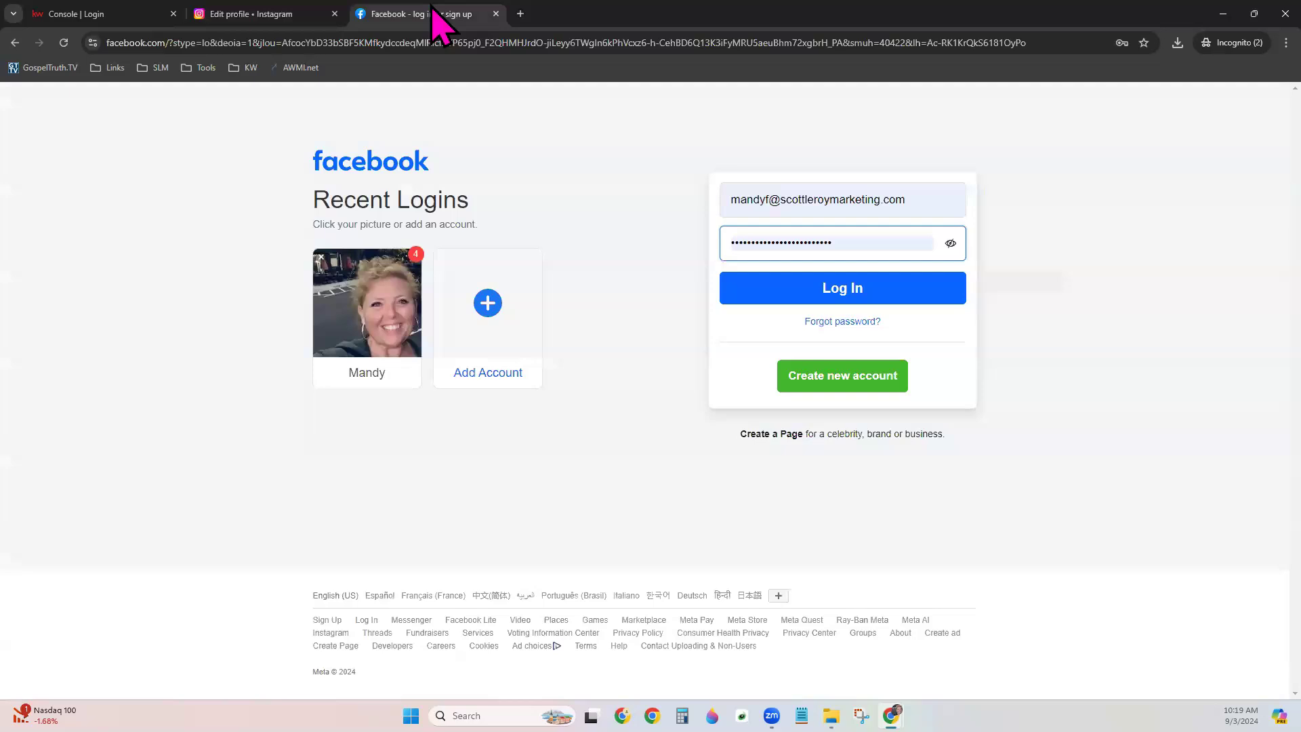
{"action": "left_click", "coordinate": [861, 299]}
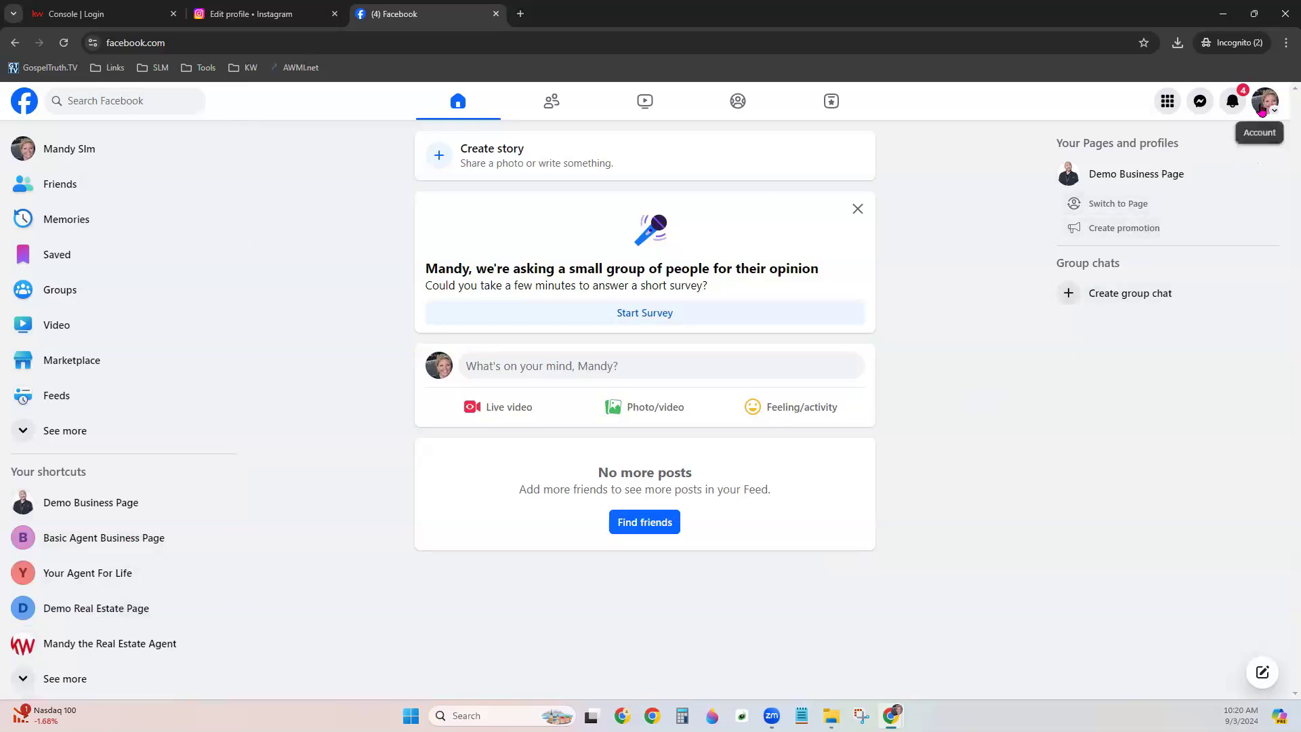
Open Demo Business Page from the managed Pages and switch into its profile.
{"action": "left_click", "coordinate": [1267, 110]}
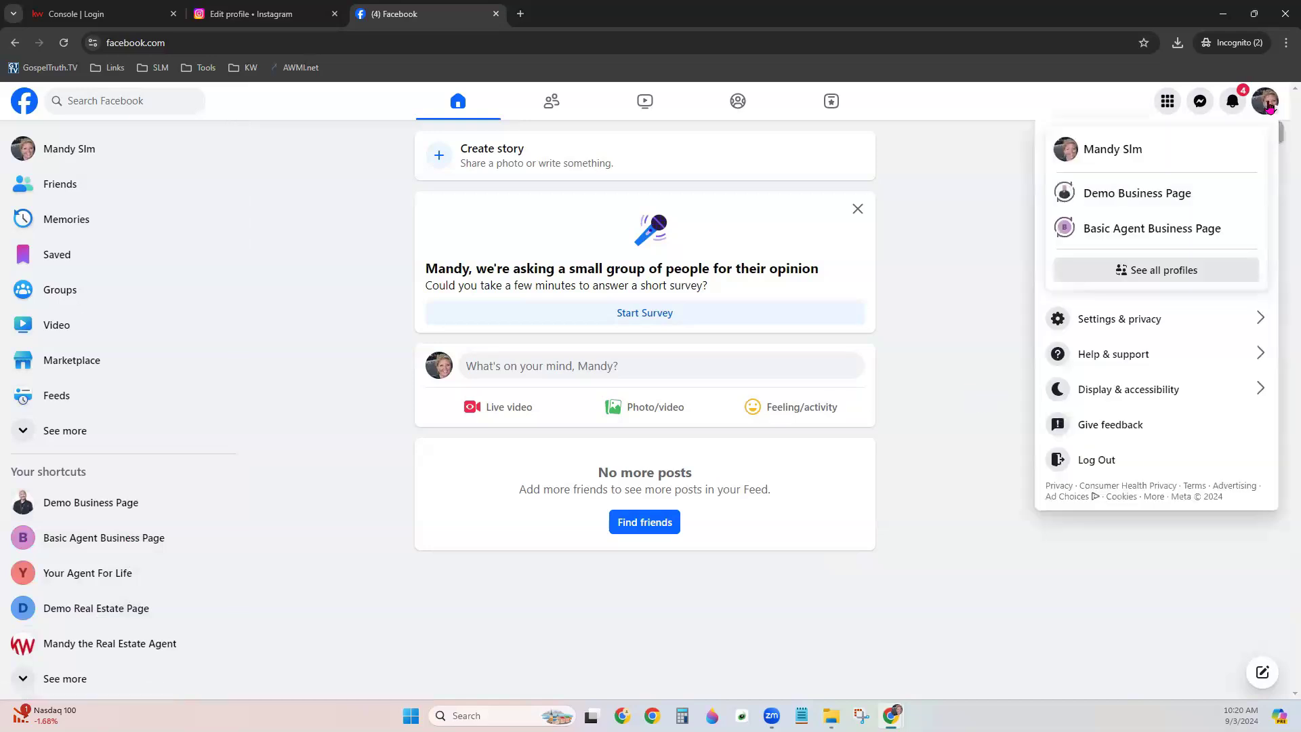
{"action": "left_click", "coordinate": [1166, 101]}
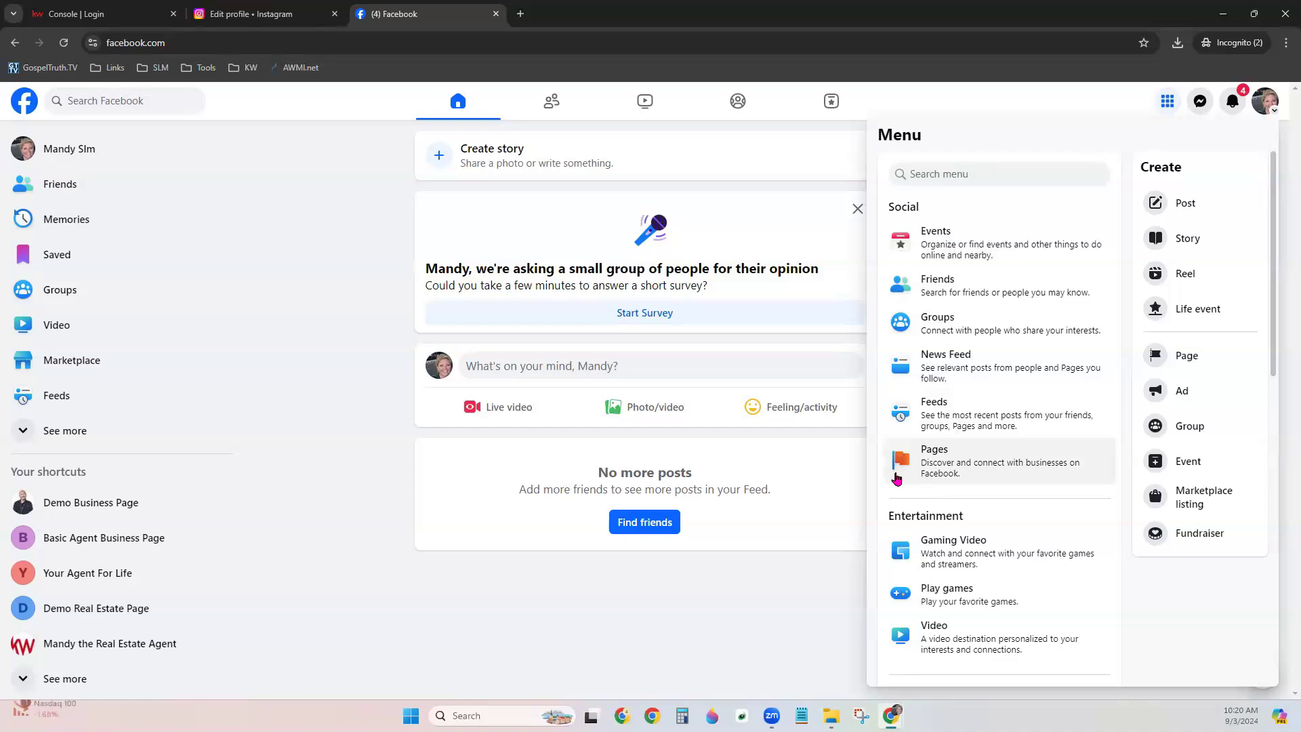
{"action": "left_click", "coordinate": [981, 464]}
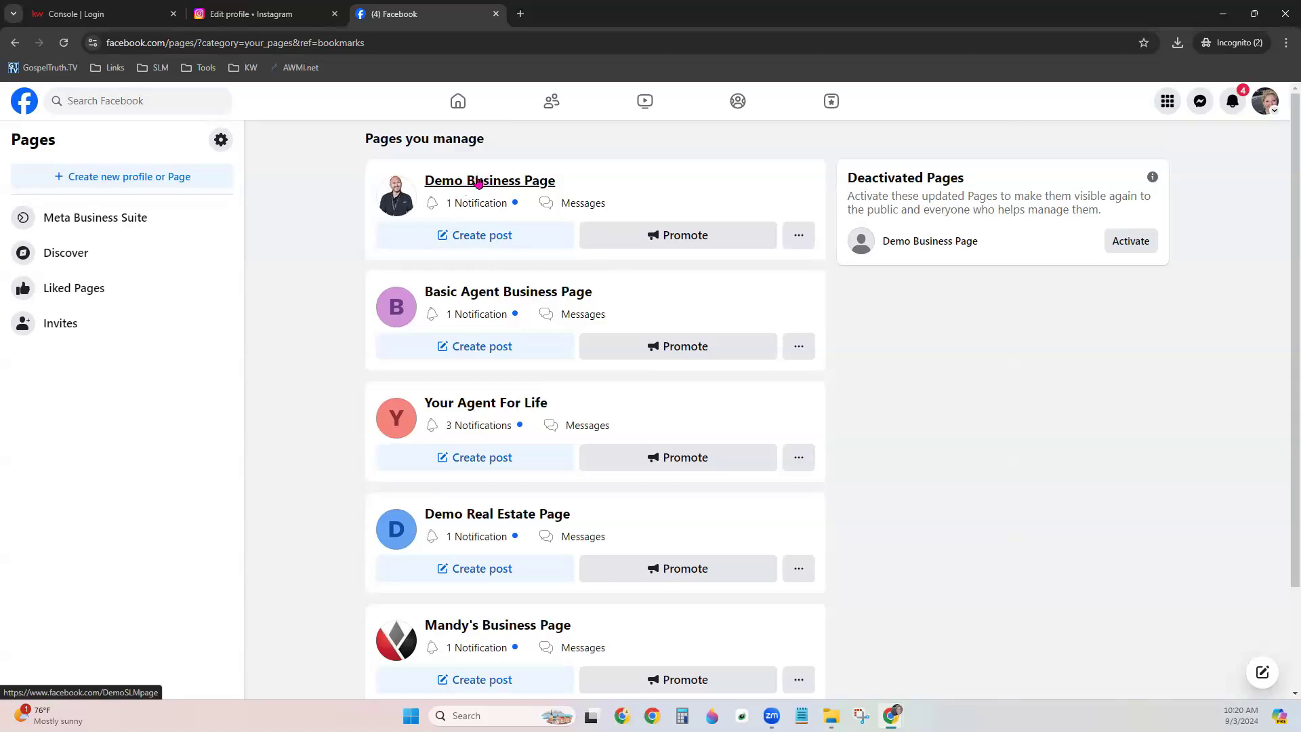
{"action": "left_click", "coordinate": [478, 183]}
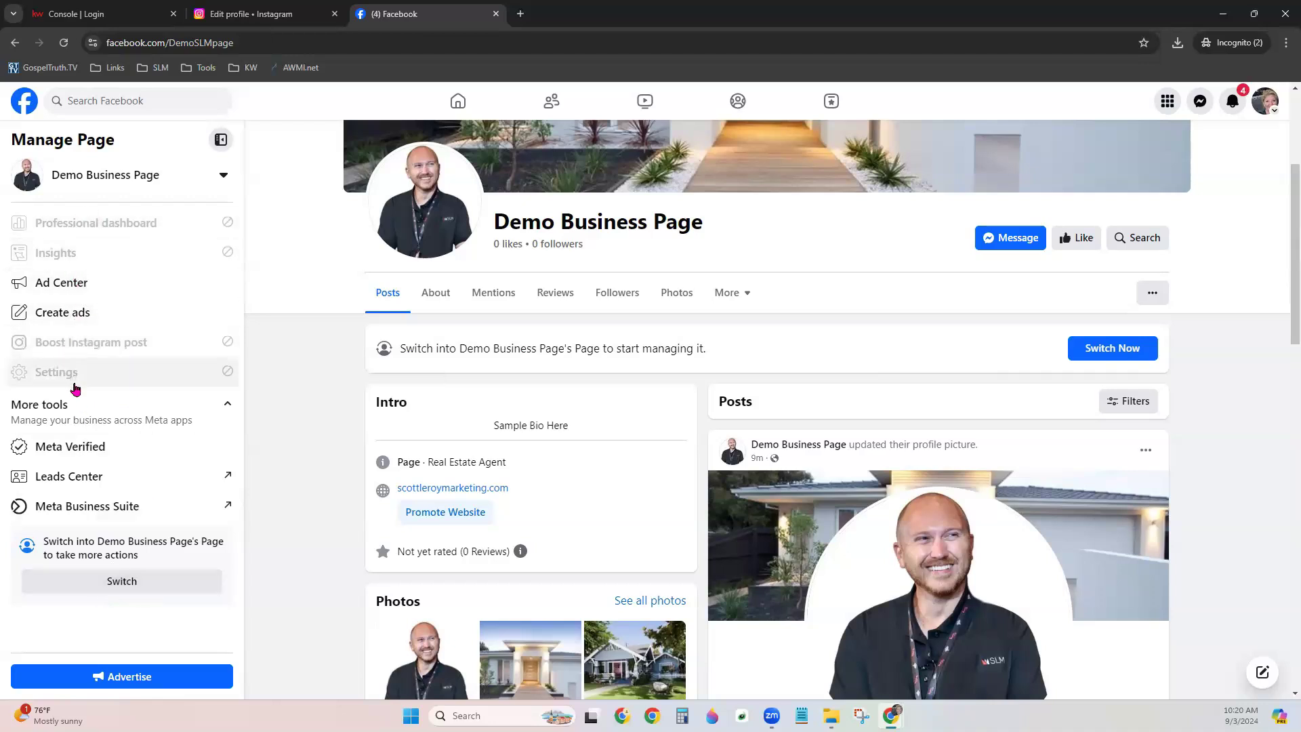
{"action": "left_click", "coordinate": [95, 589]}
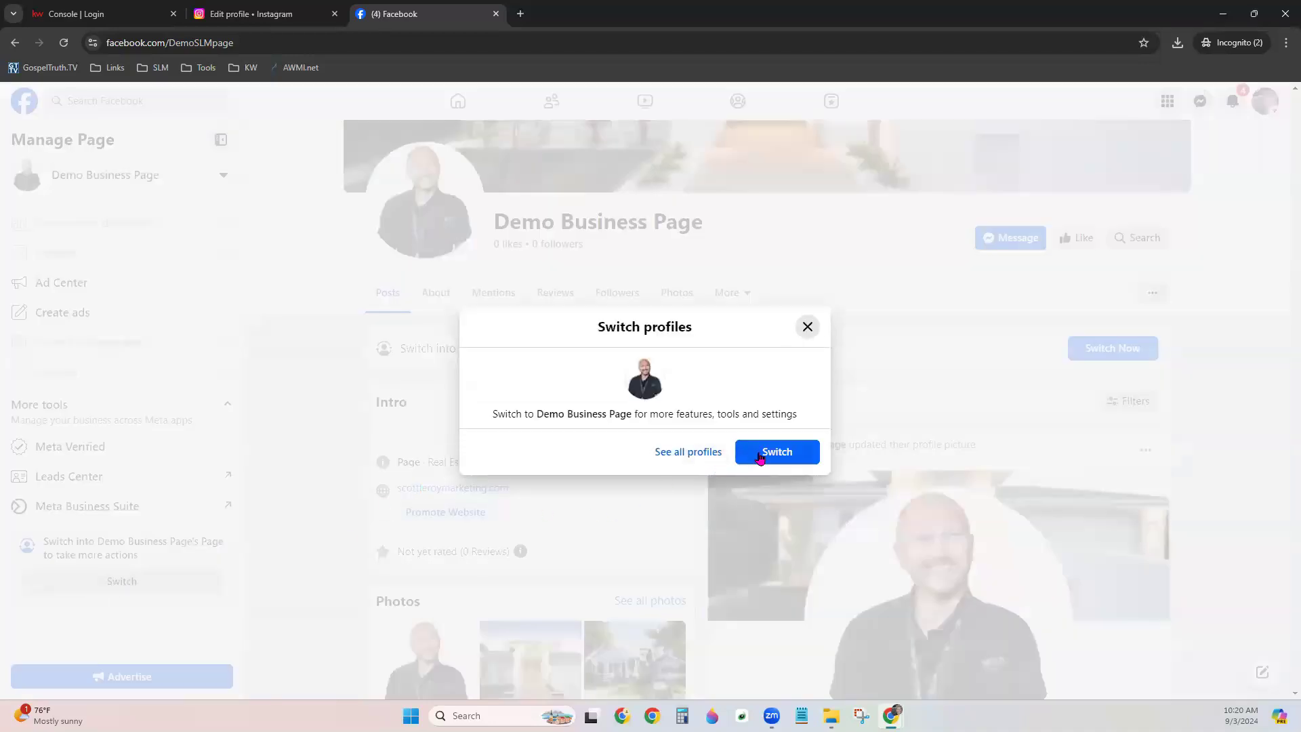
{"action": "left_click", "coordinate": [761, 459]}
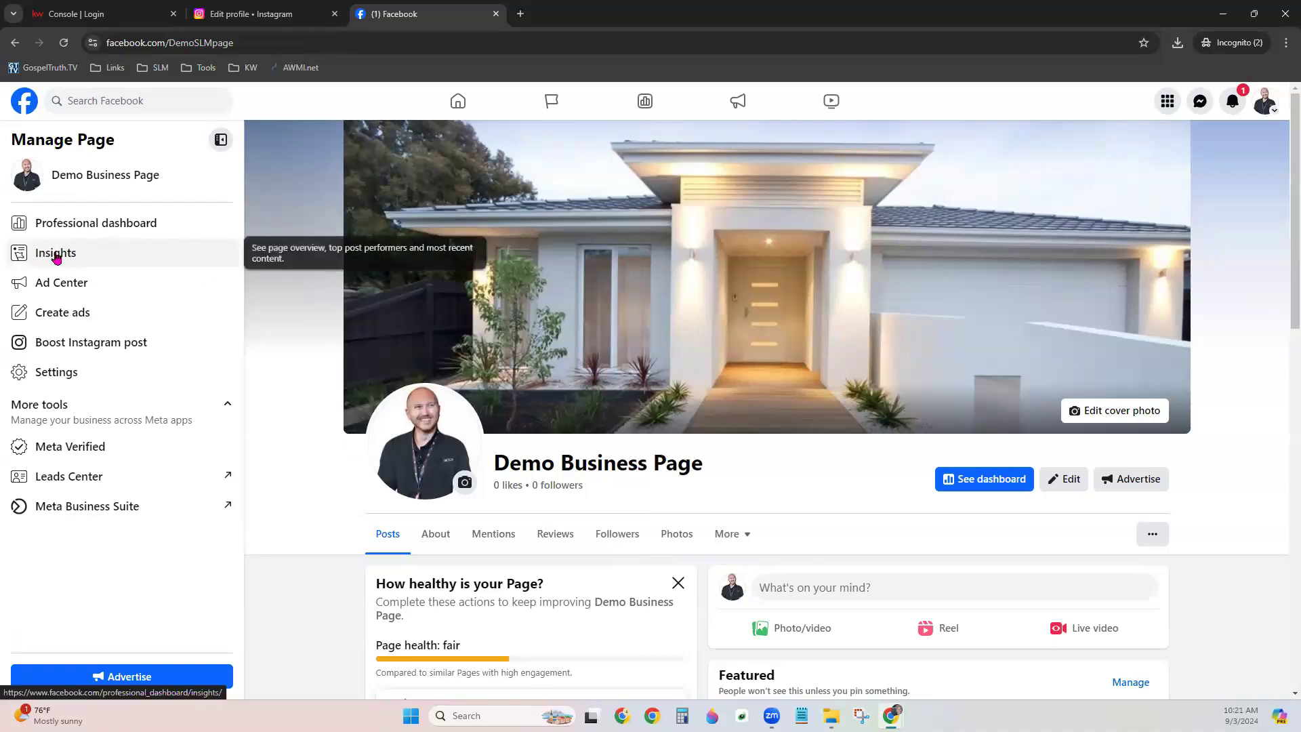
Open the Instagram entry in the Page's Linked accounts settings.
{"action": "left_click", "coordinate": [55, 256]}
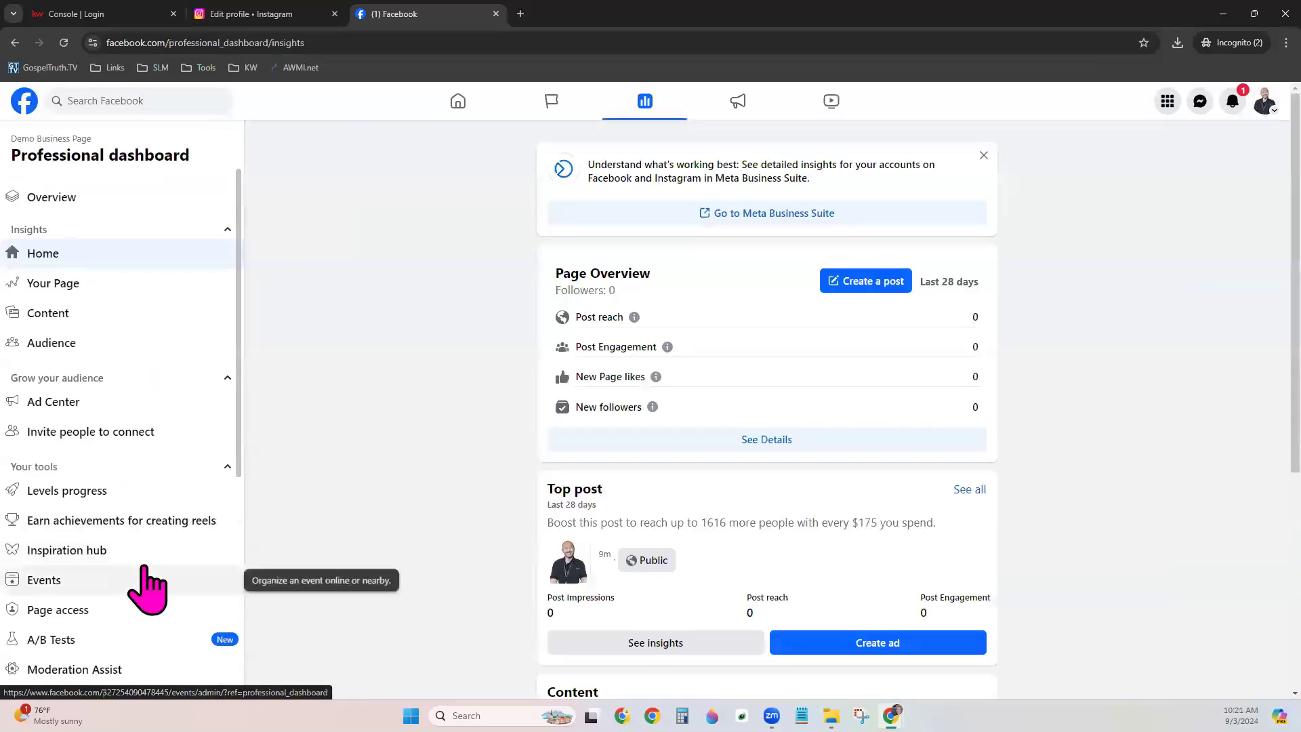
{"action": "scroll", "coordinate": [145, 576], "scroll_direction": "down", "scroll_amount": 2}
{"action": "scroll", "coordinate": [144, 582], "scroll_direction": "down", "scroll_amount": 3}
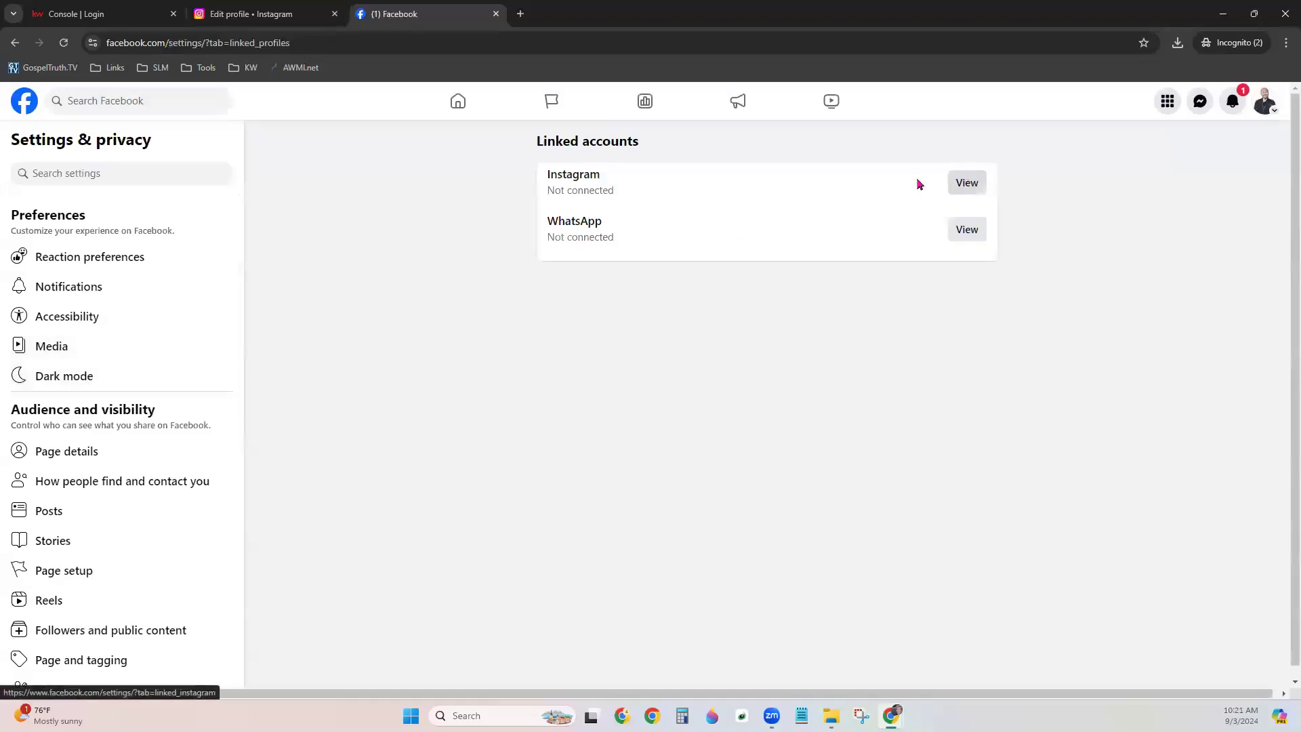
{"action": "left_click", "coordinate": [968, 187]}
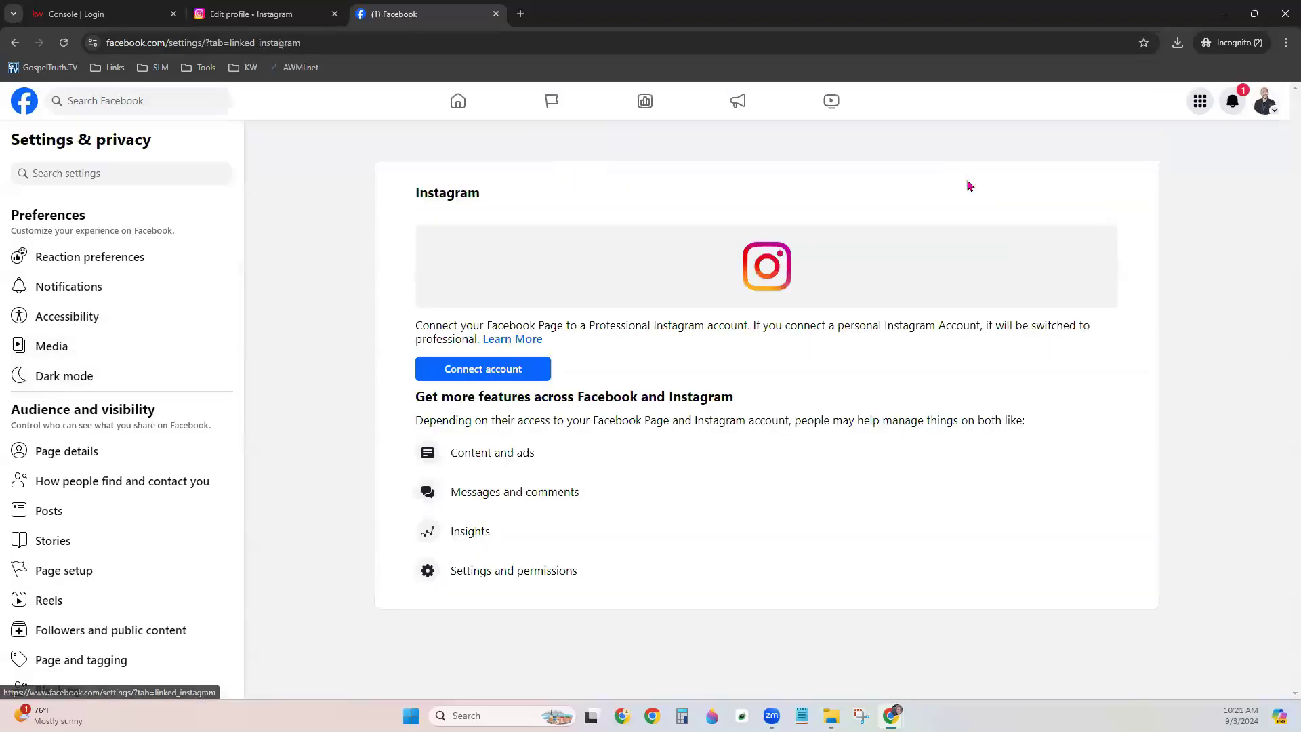
Start connecting an Instagram account to the Page with access to Instagram messages in Inbox allowed.
{"action": "left_click", "coordinate": [480, 371]}
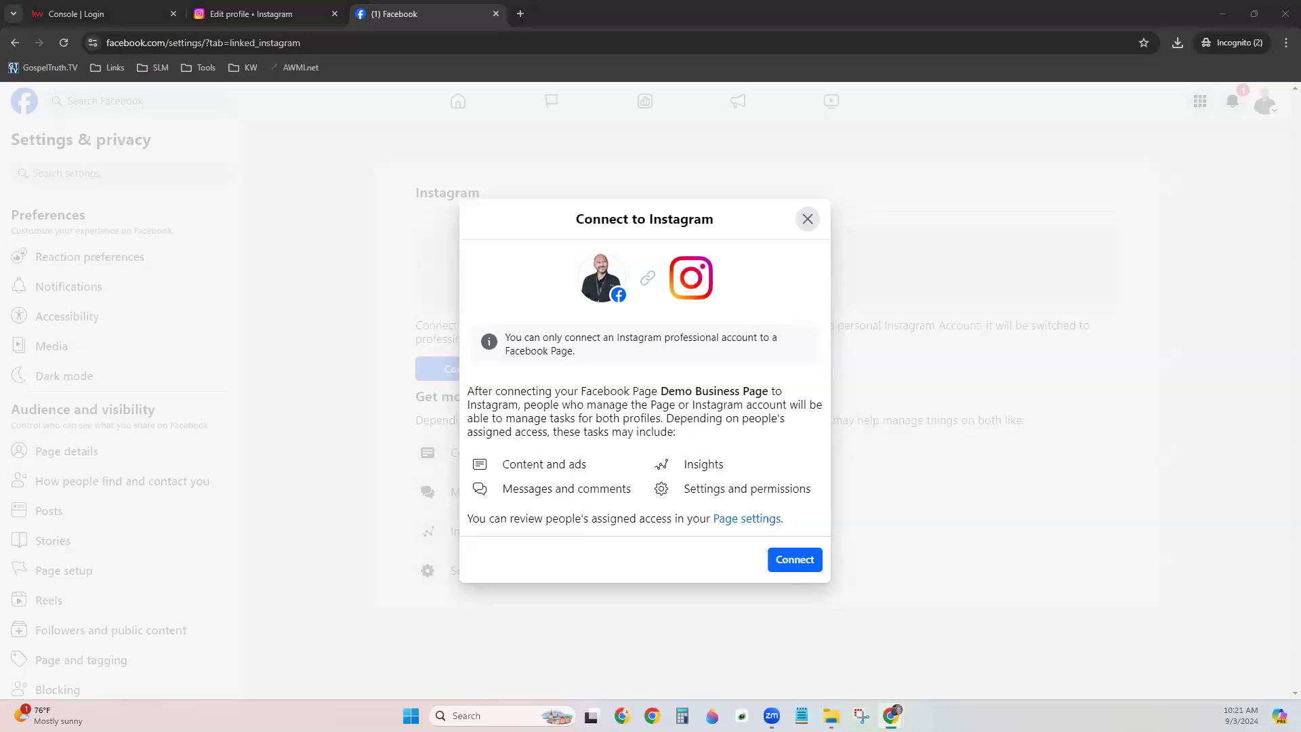
{"action": "left_click", "coordinate": [785, 554]}
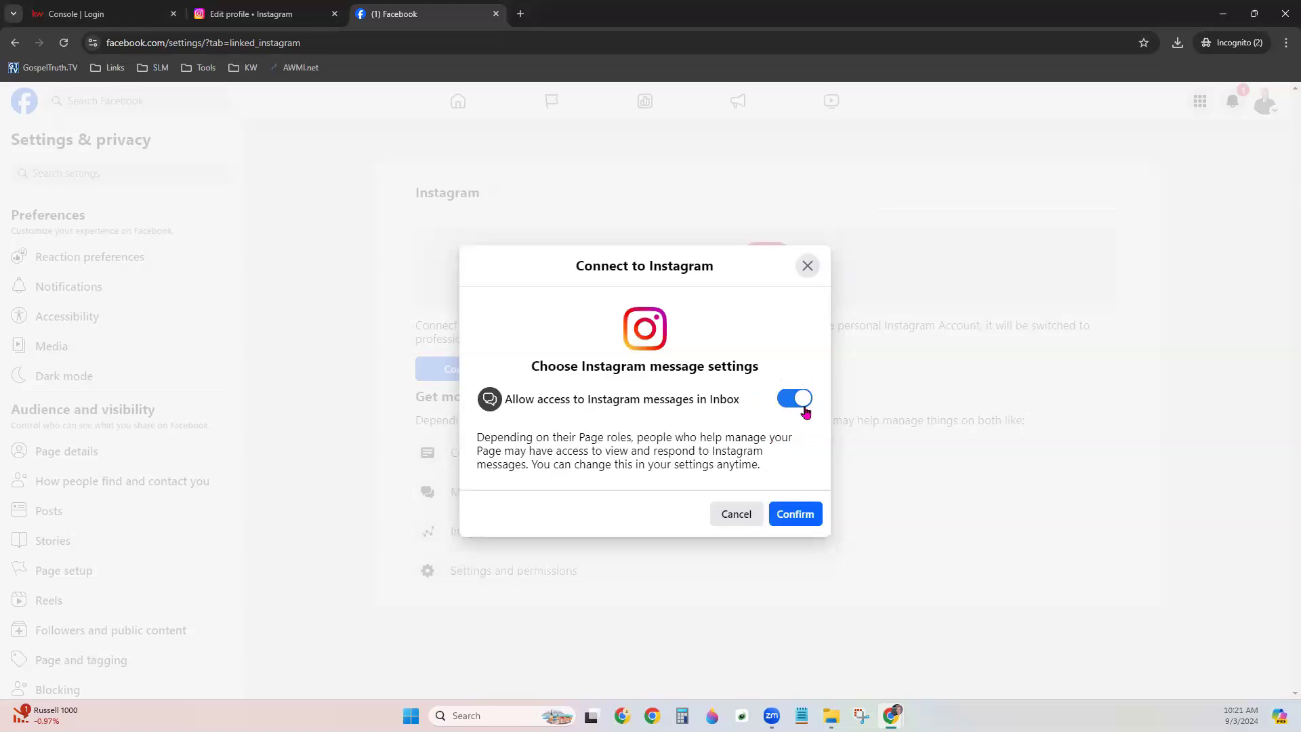
{"action": "left_click", "coordinate": [798, 519]}
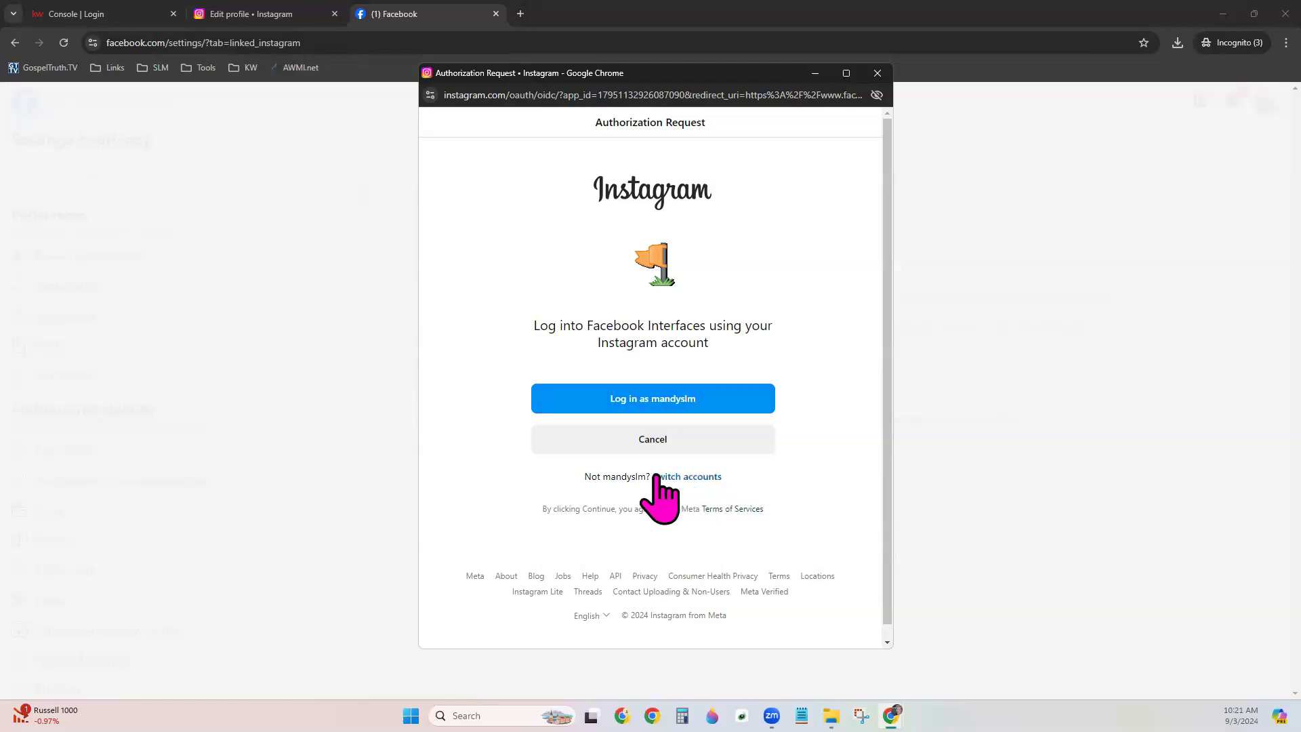
Authorize the connection with the logged-in Instagram account and add both profiles to the business portfolio.
{"action": "left_click", "coordinate": [653, 400]}
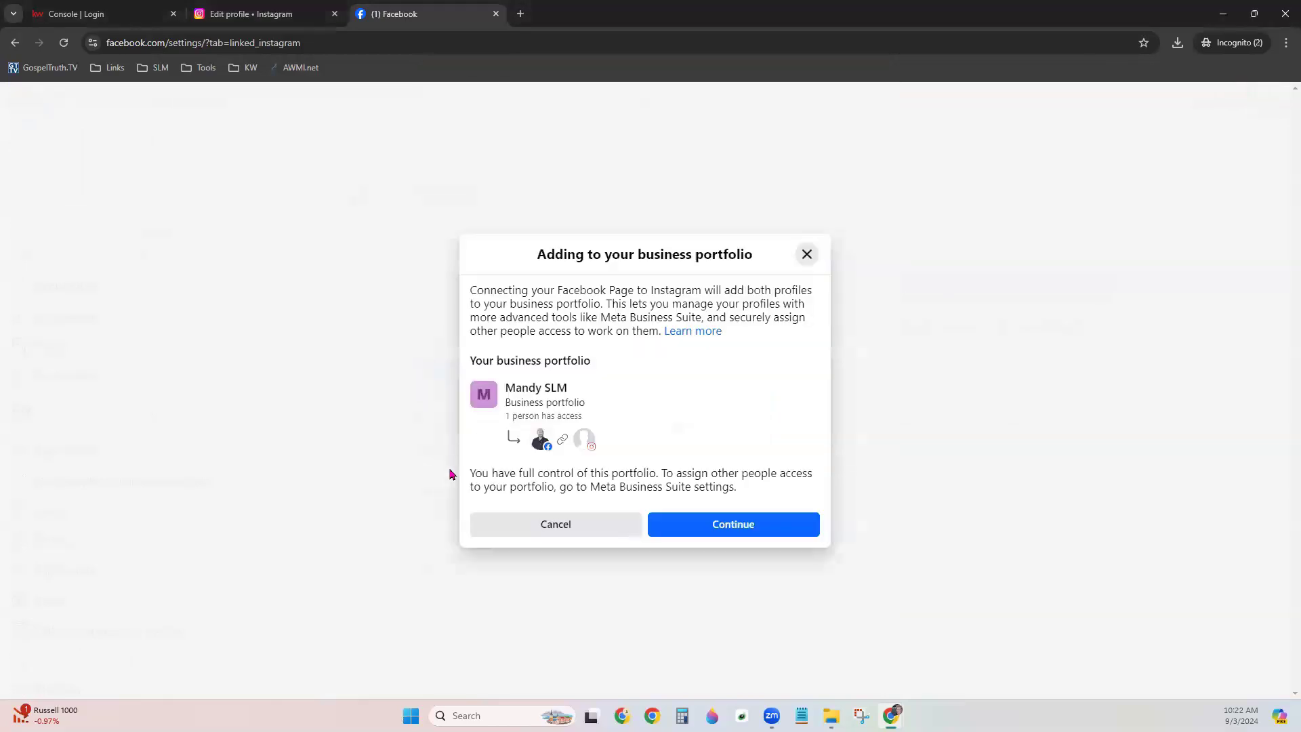
{"action": "left_click", "coordinate": [784, 523]}
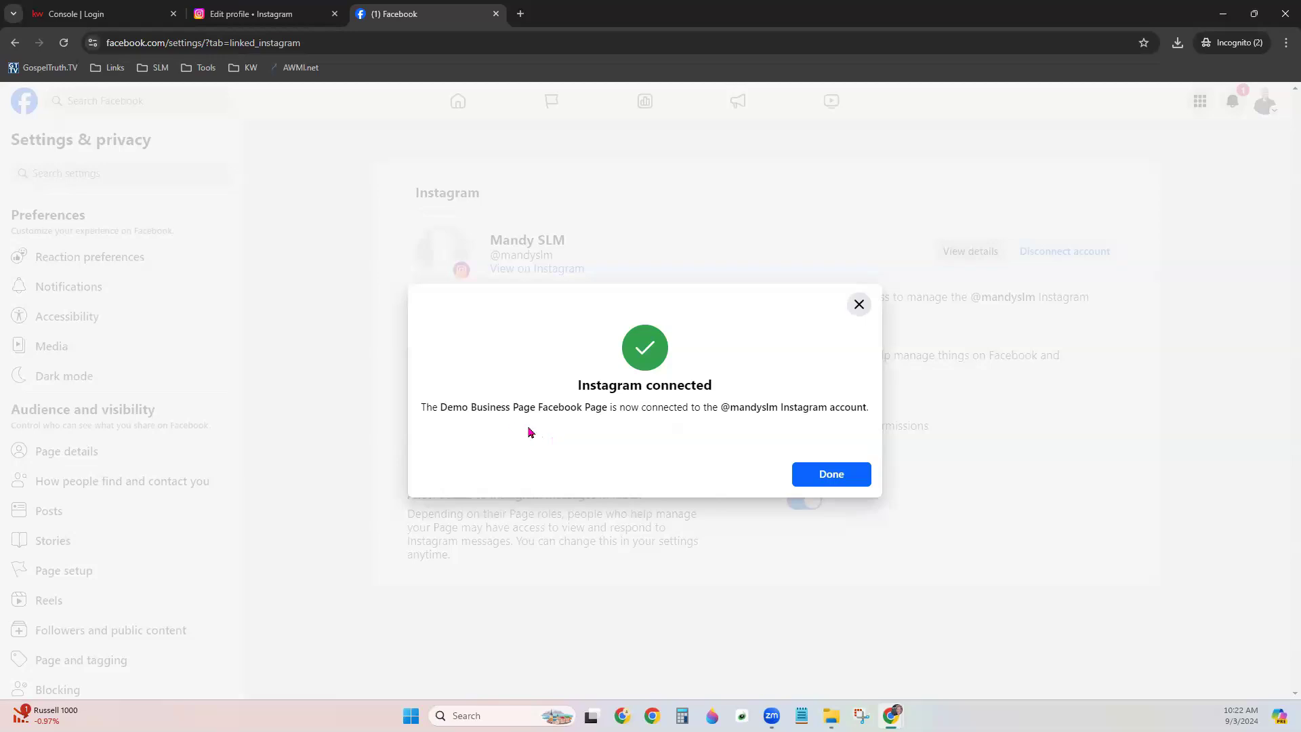
{"action": "left_click", "coordinate": [832, 477]}
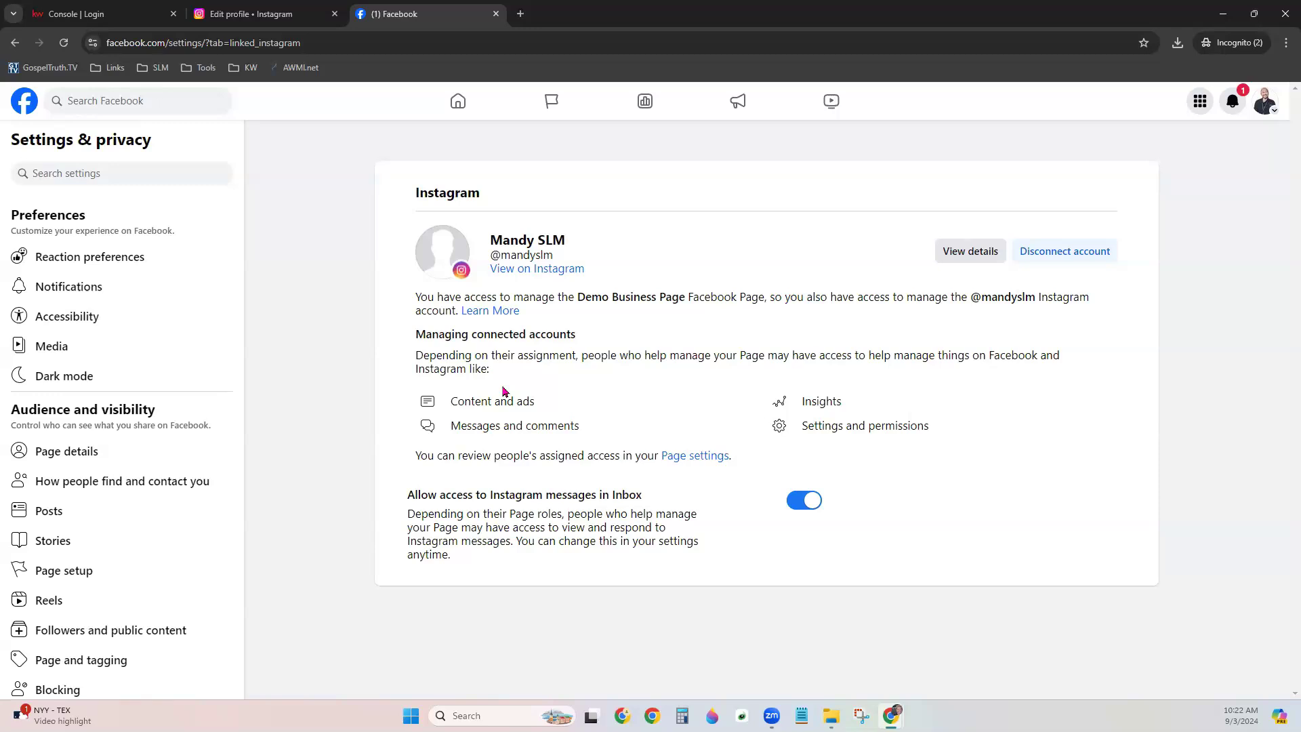
Switch to KW Command, sign in with the saved credentials, and open the connected applications settings from the account profile.
{"action": "left_click", "coordinate": [46, 20]}
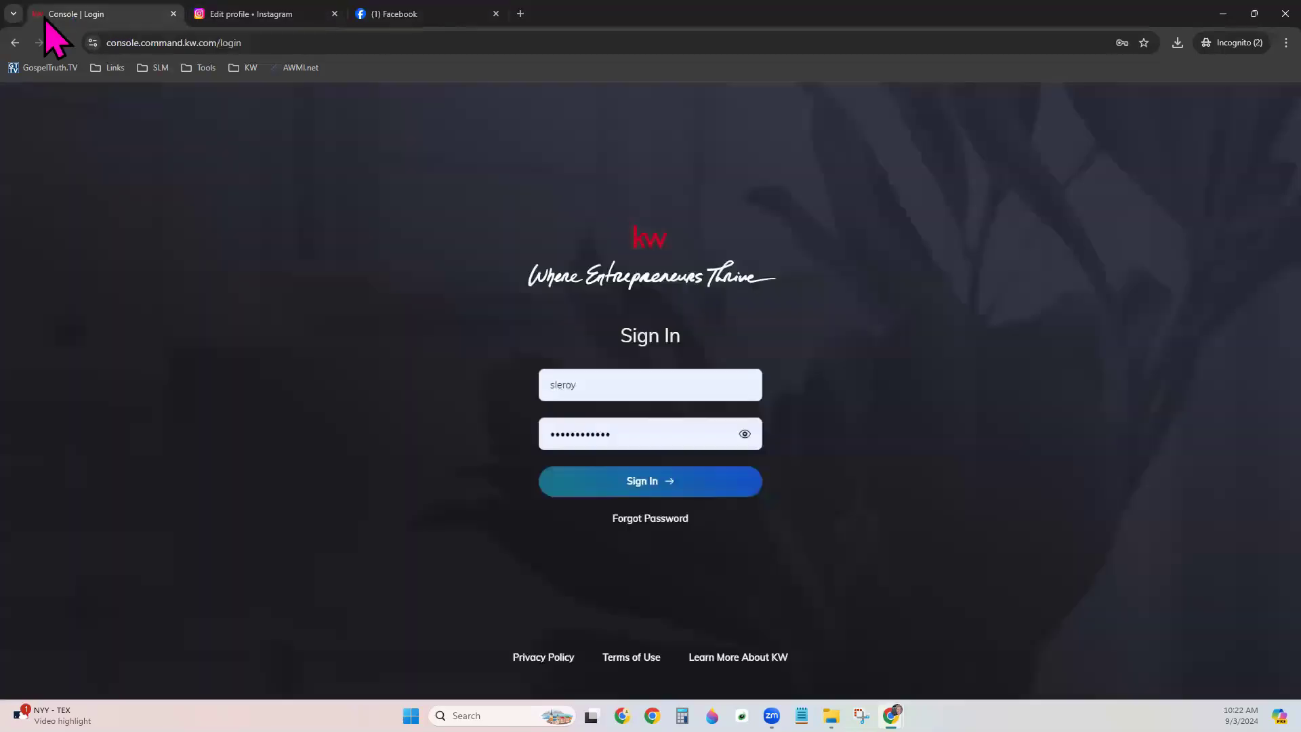
{"action": "left_click", "coordinate": [727, 484]}
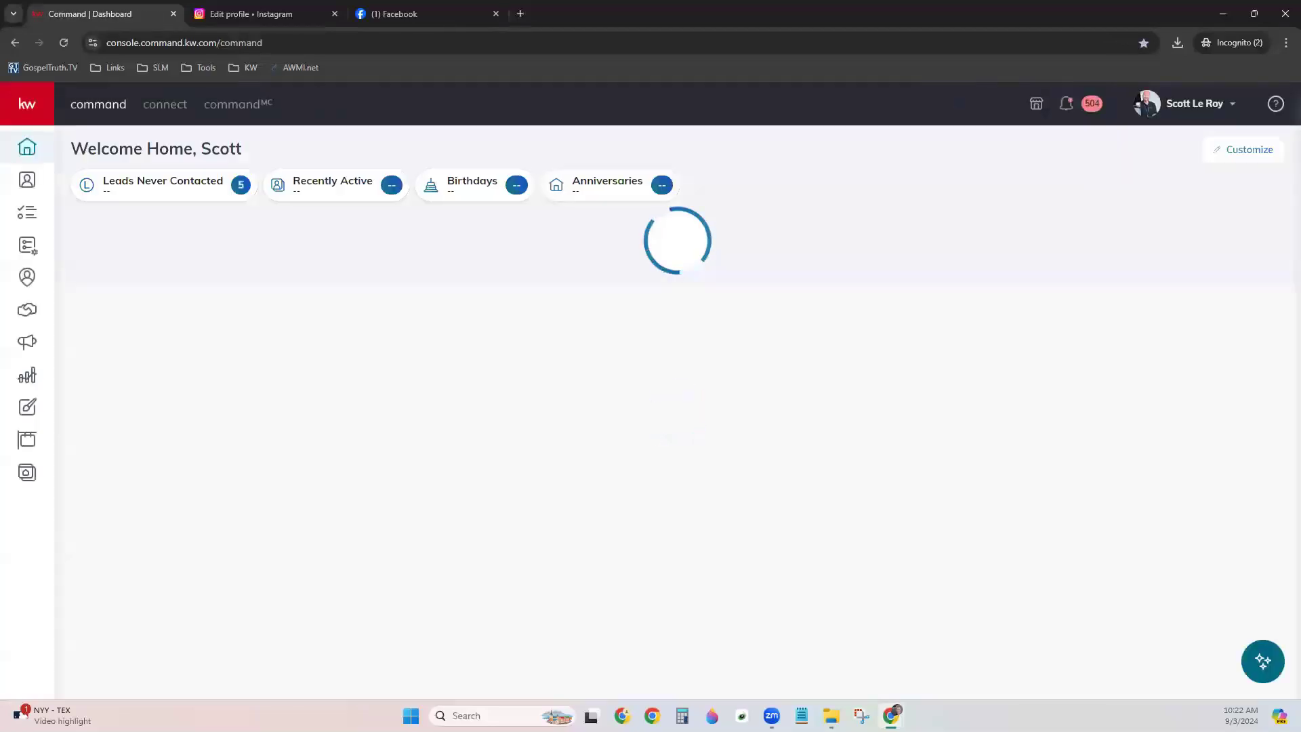
{"action": "left_click", "coordinate": [1160, 108]}
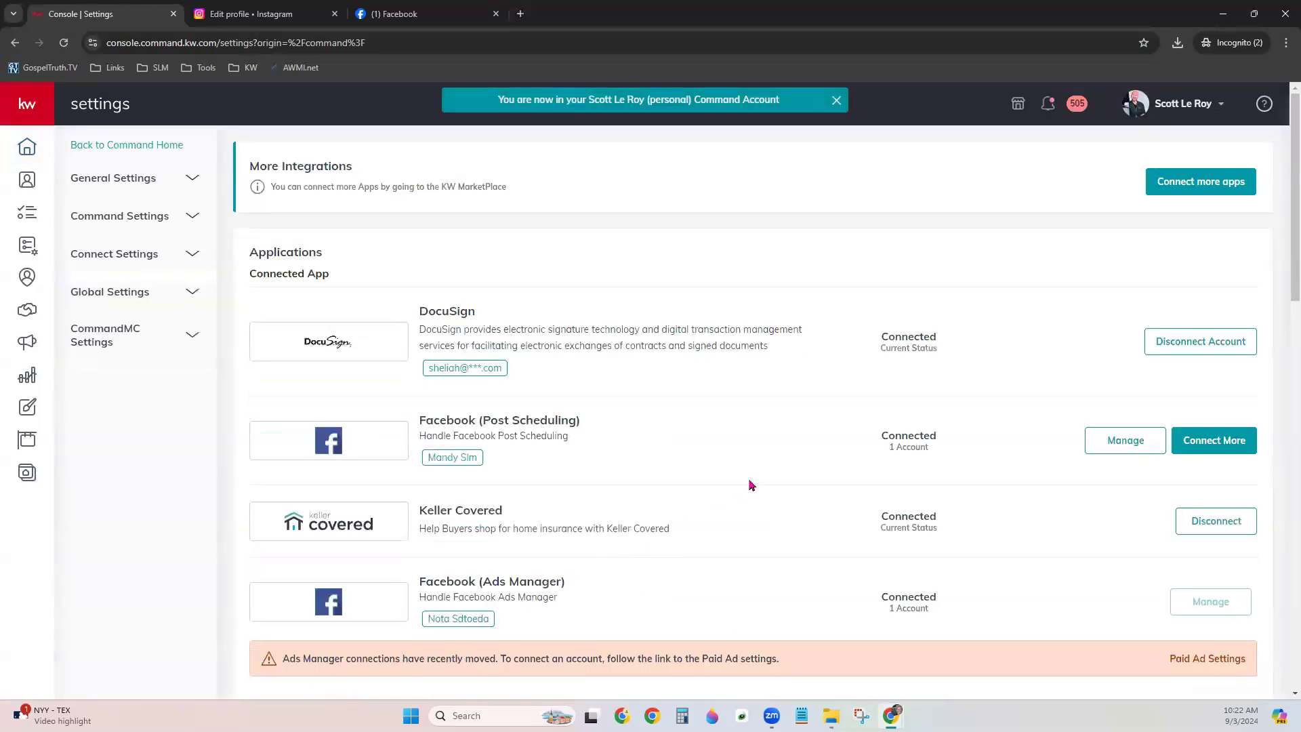
Start connecting an account for Instagram (Post Scheduling) and authorize Keller Williams API through the personal Facebook profile.
{"action": "scroll", "coordinate": [749, 481], "scroll_direction": "down", "scroll_amount": 4}
{"action": "scroll", "coordinate": [749, 477], "scroll_direction": "down", "scroll_amount": 2}
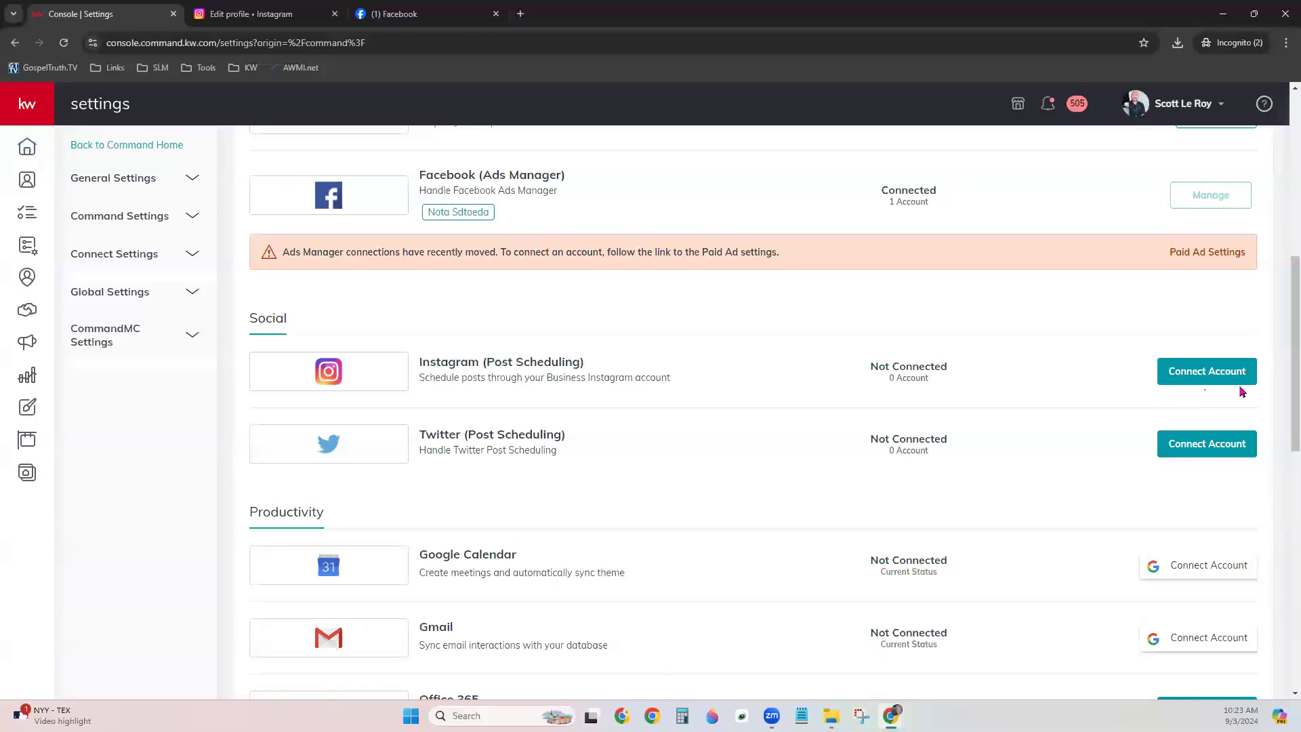
{"action": "left_click", "coordinate": [1192, 374]}
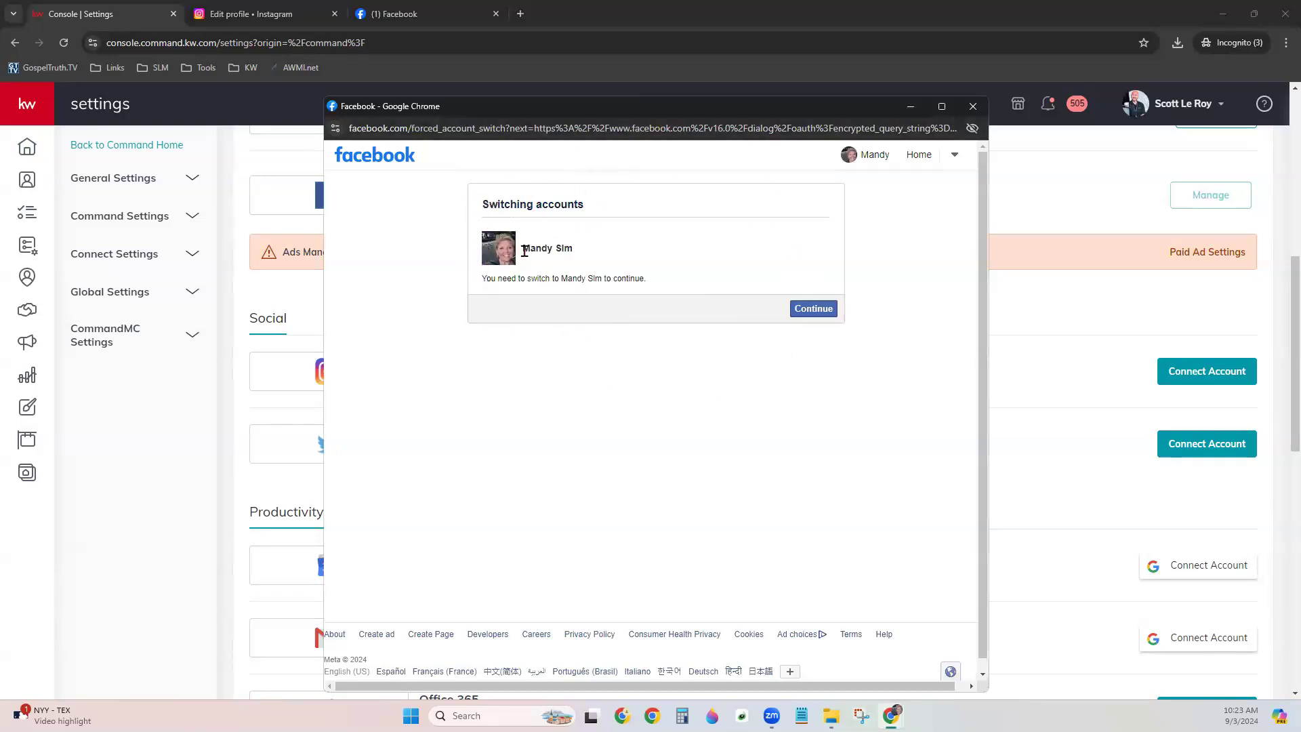
{"action": "left_click_drag", "start_coordinate": [524, 252], "coordinate": [595, 250]}
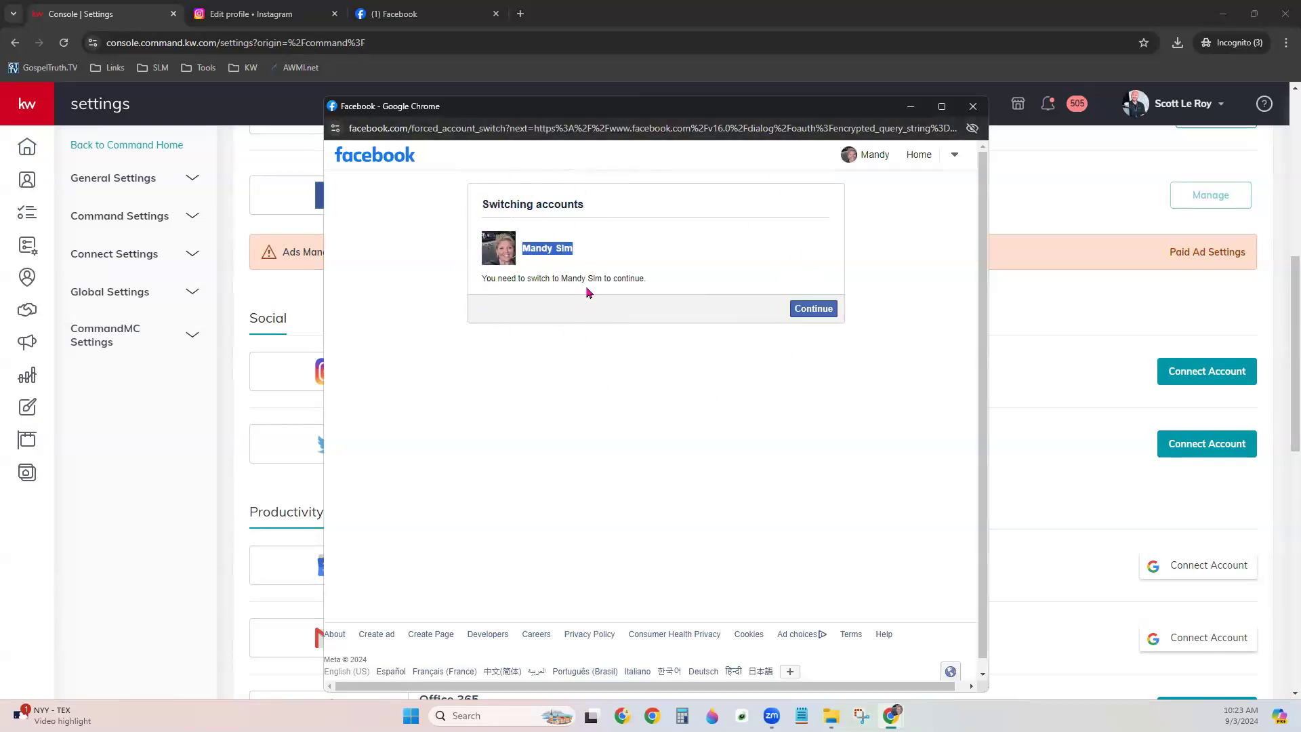
{"action": "left_click", "coordinate": [817, 309]}
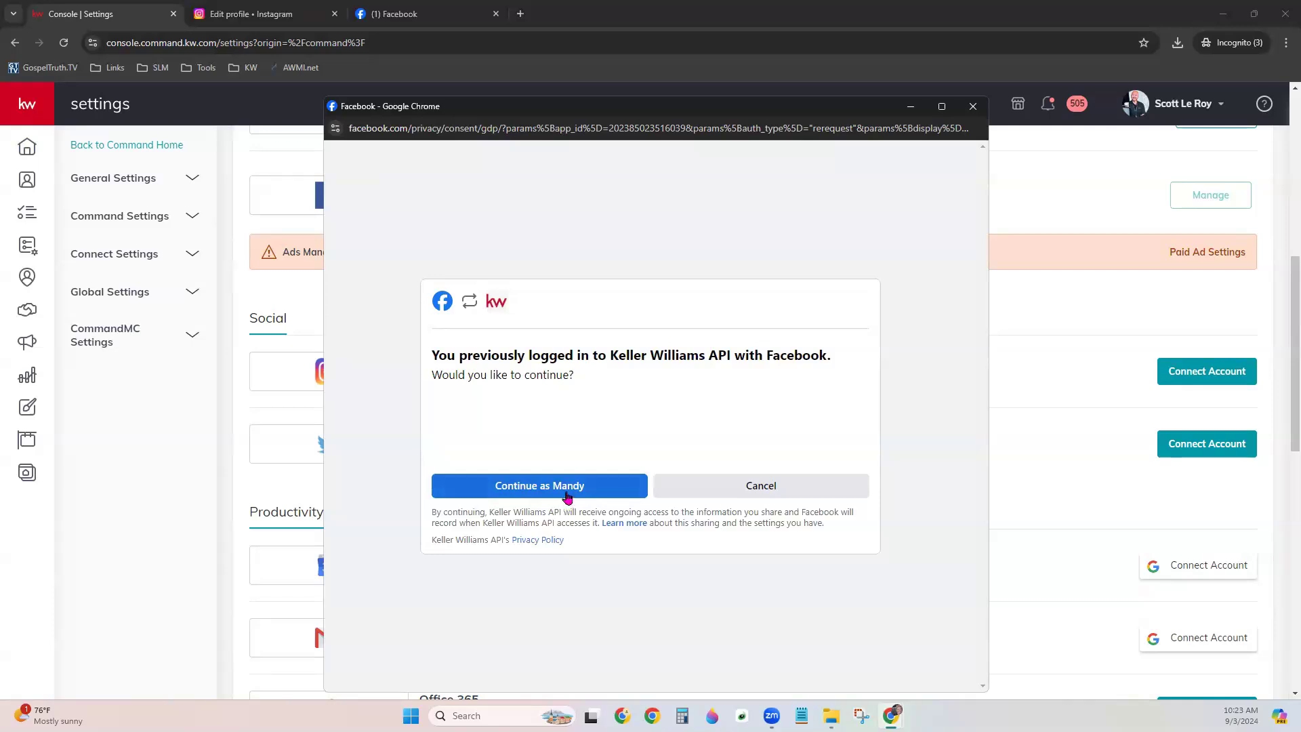
{"action": "left_click", "coordinate": [568, 498]}
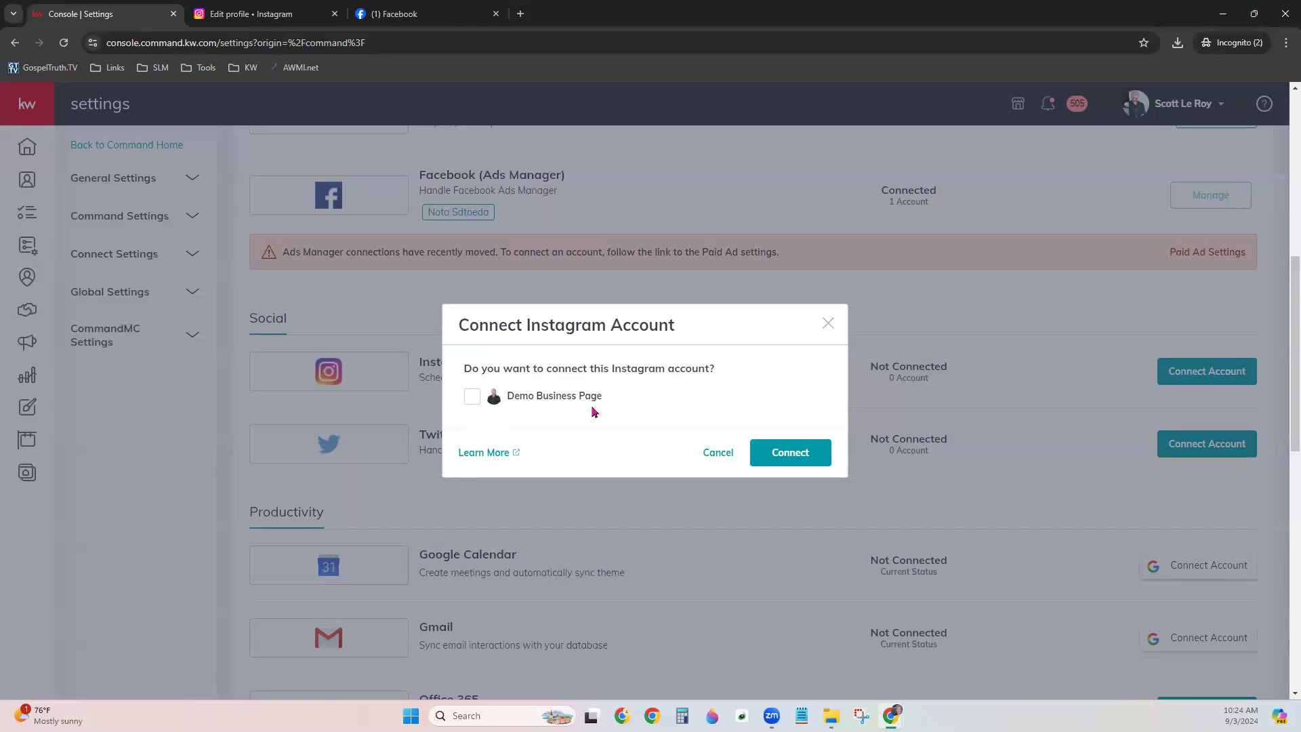
Select Demo Business Page as the Instagram account to connect, complete the connection, and review the connected apps.
{"action": "left_click", "coordinate": [473, 398]}
{"action": "left_click", "coordinate": [817, 463]}
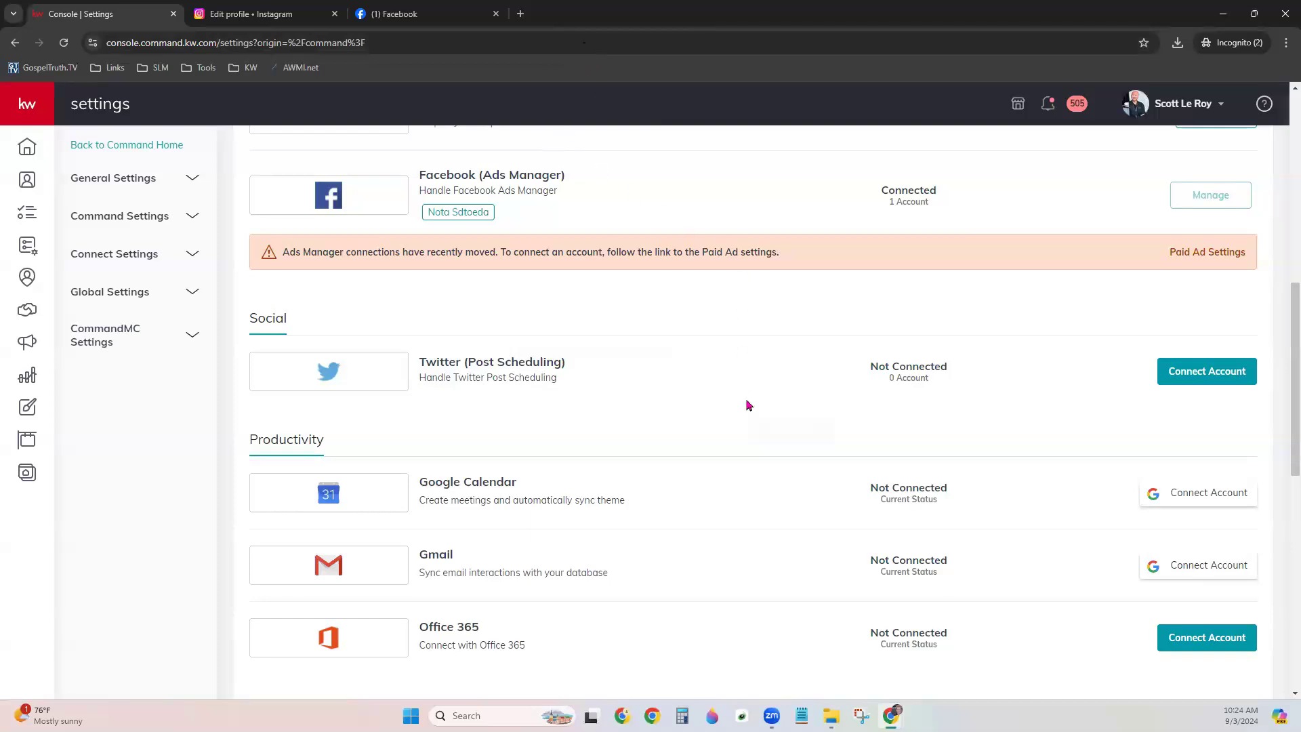
{"action": "scroll", "coordinate": [750, 436], "scroll_direction": "up", "scroll_amount": 8}
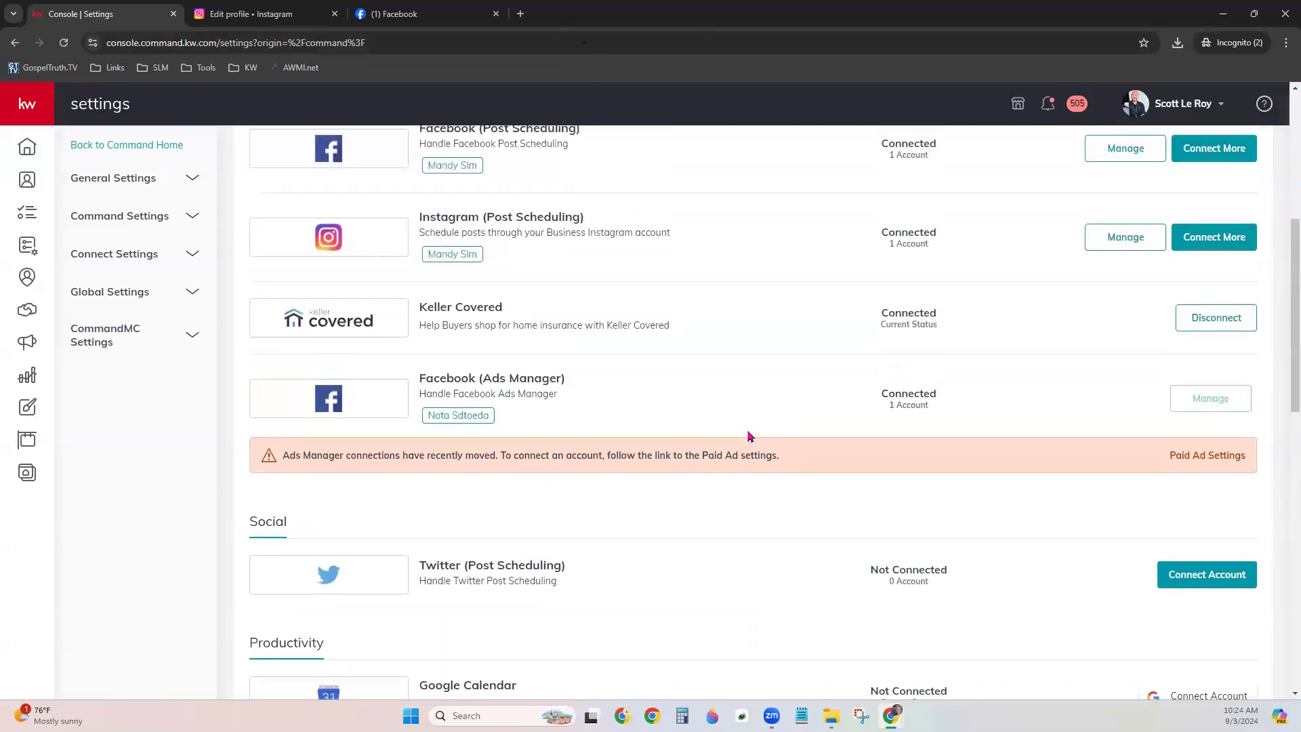